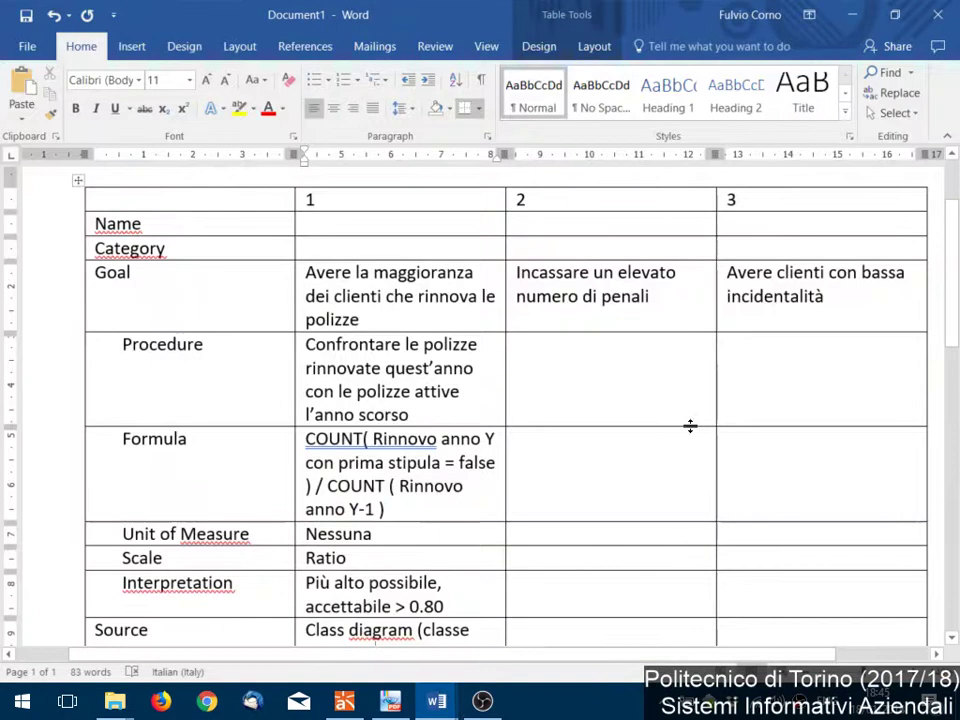
Examine the numerator and denominator of the column 1 renewal formula by highlighting each part
{"action": "left_click_drag", "start_coordinate": [408, 447], "coordinate": [480, 450]}
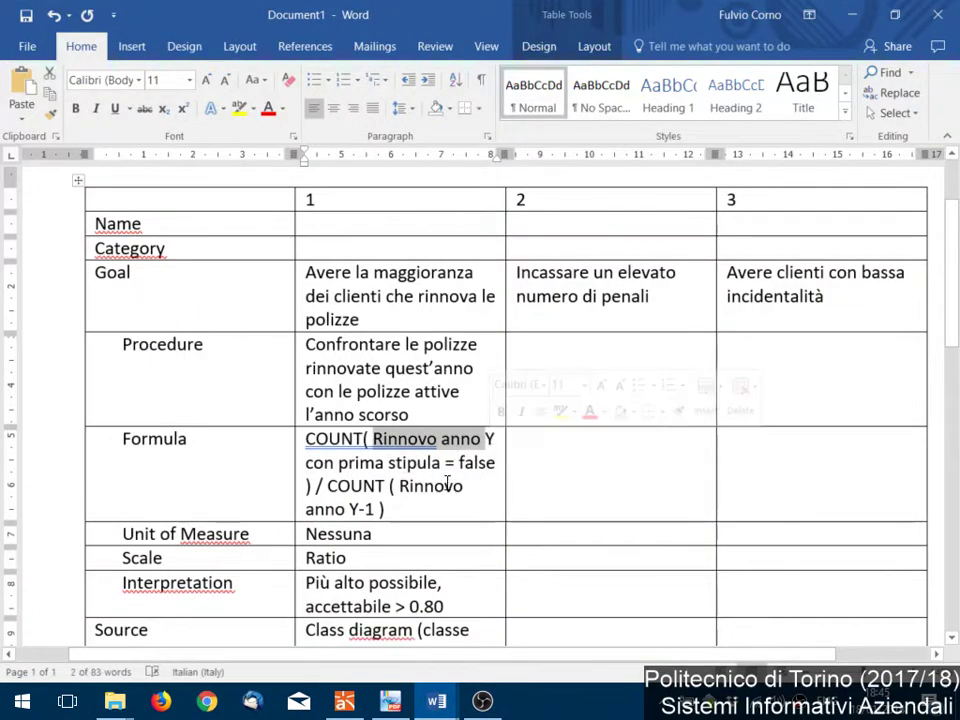
{"action": "left_click_drag", "start_coordinate": [437, 486], "coordinate": [363, 508]}
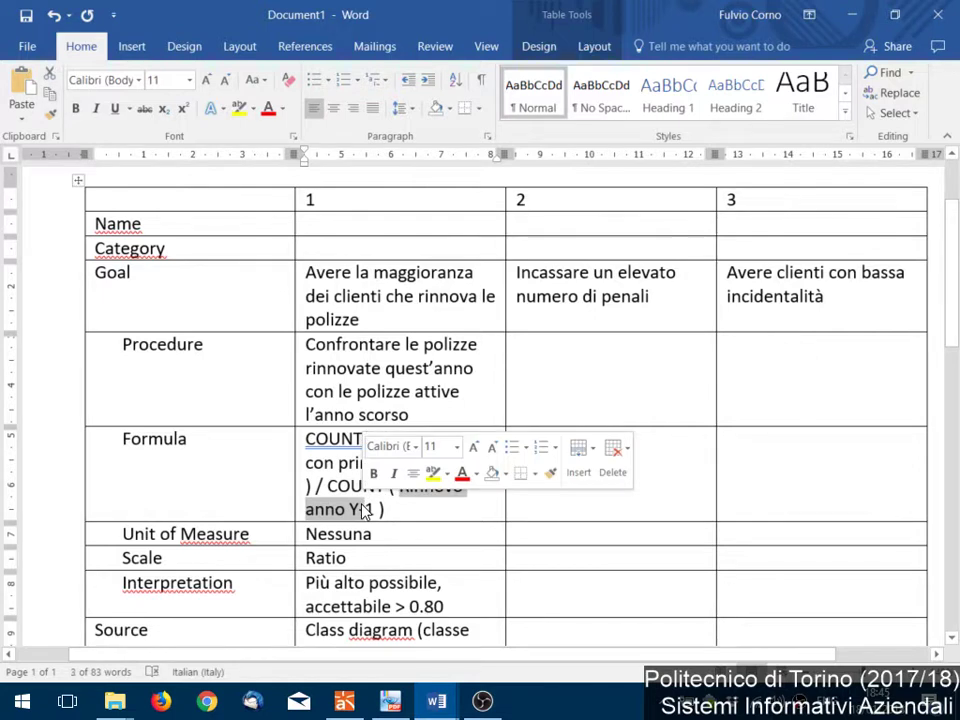
{"action": "left_click", "coordinate": [364, 508]}
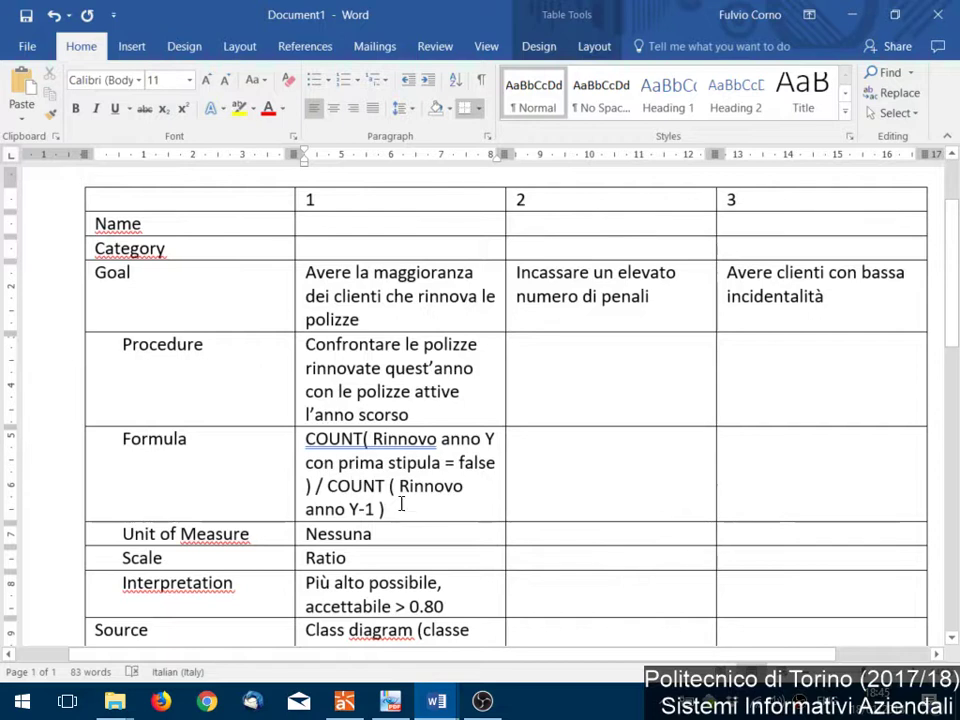
{"action": "left_click_drag", "start_coordinate": [401, 506], "coordinate": [358, 481]}
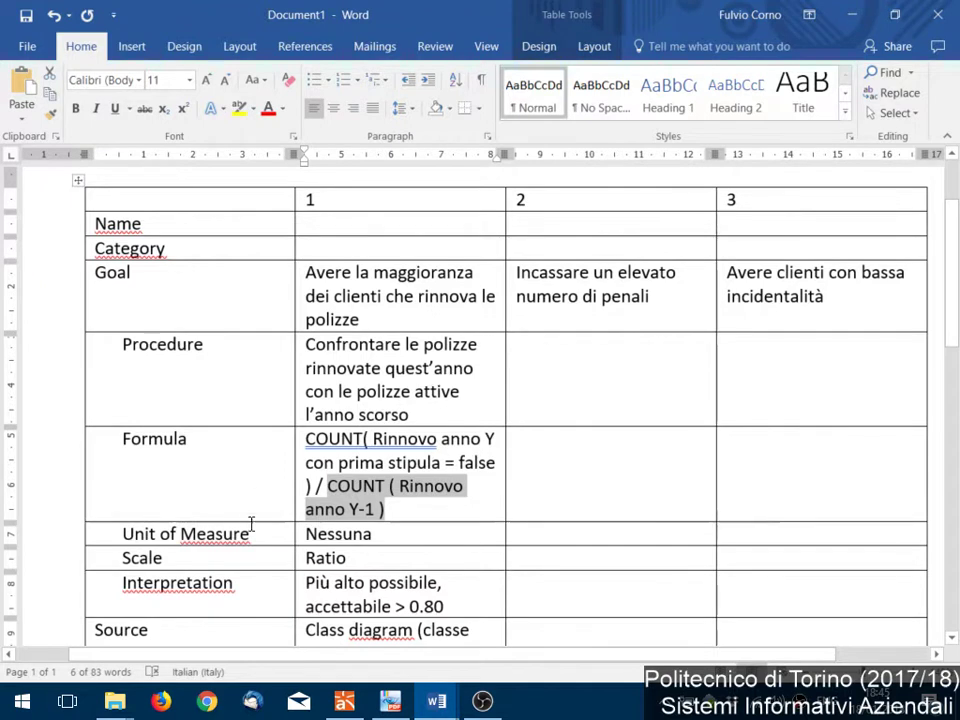
{"action": "mouse_move", "coordinate": [310, 486]}
{"action": "left_mouse_down"}
{"action": "mouse_move", "coordinate": [298, 439]}
{"action": "mouse_move", "coordinate": [313, 490]}
{"action": "left_mouse_up"}
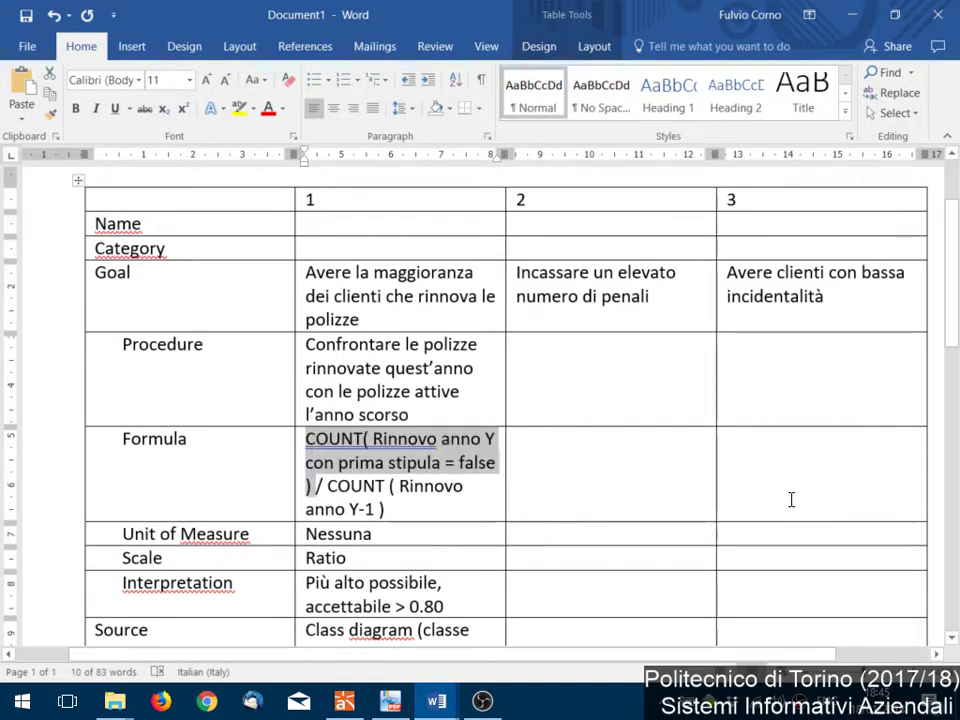
{"action": "mouse_move", "coordinate": [385, 509]}
{"action": "left_mouse_down"}
{"action": "mouse_move", "coordinate": [388, 486]}
{"action": "mouse_move", "coordinate": [370, 497]}
{"action": "left_mouse_up"}
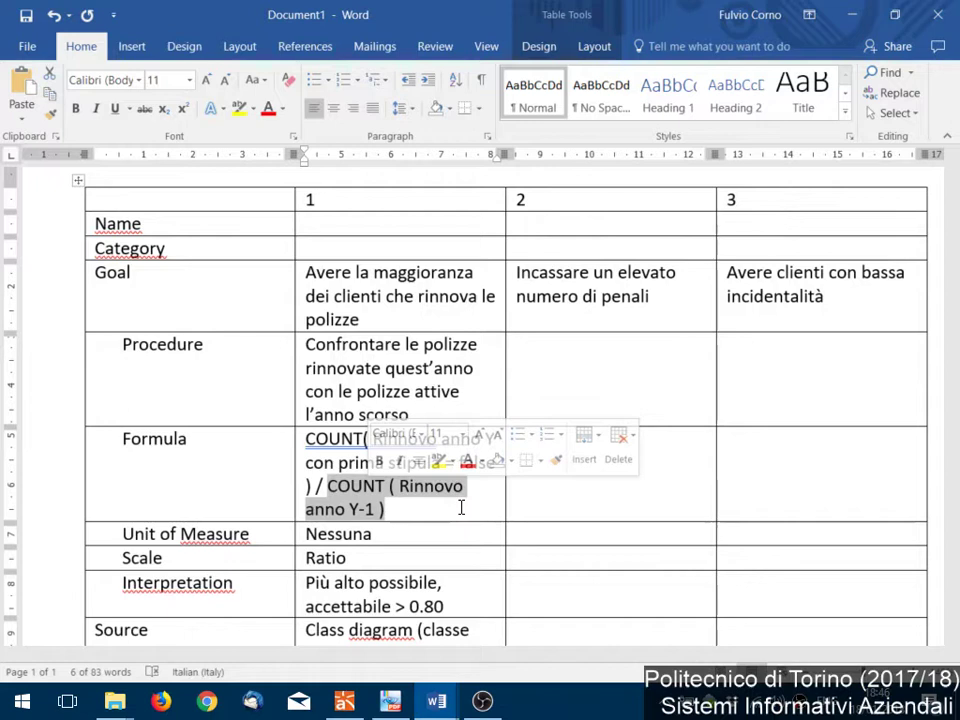
Switch to the 20170707_testo PDF and examine the Efficiency branch of the KPI tree, enlarged to 300%
{"action": "key", "text": "alt+Tab"}
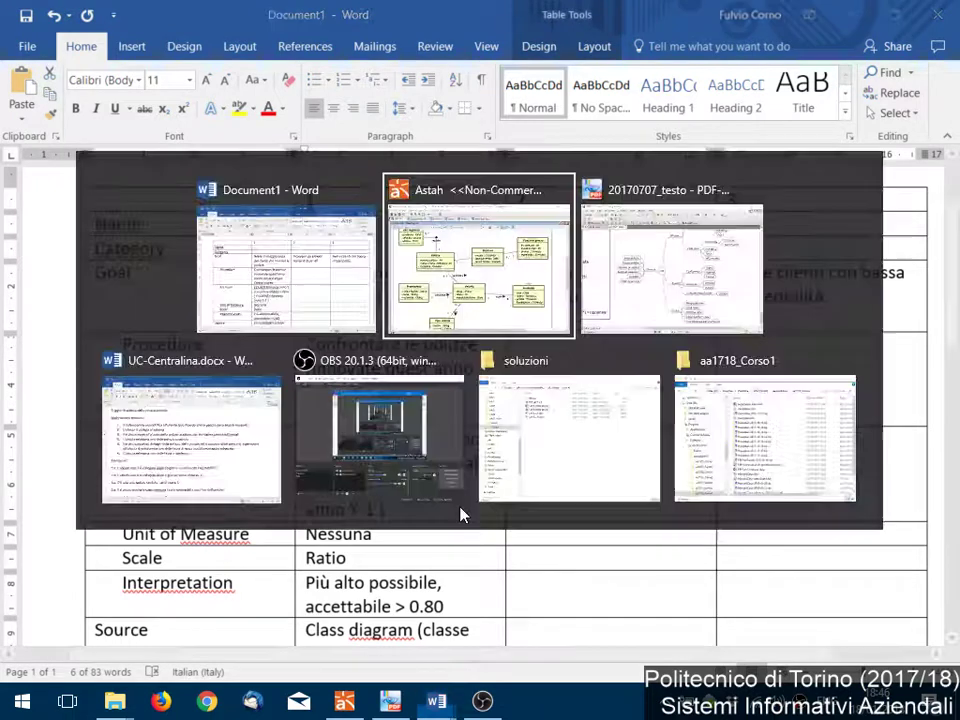
{"action": "key", "text": "alt+Tab"}
{"action": "key", "text": "Tab"}
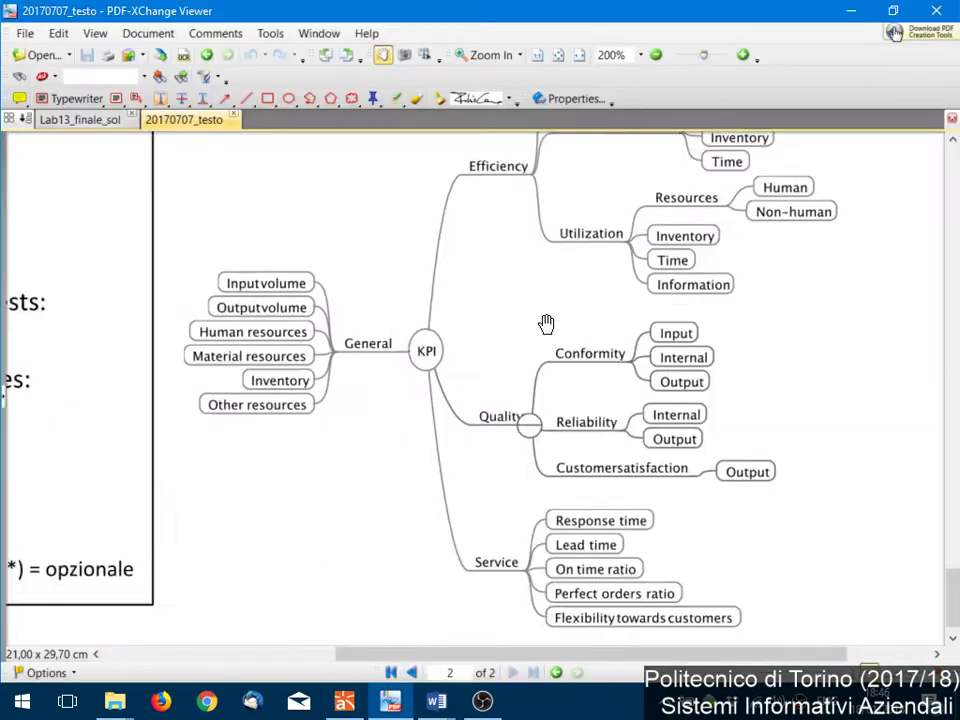
{"action": "scroll", "coordinate": [530, 400], "scroll_direction": "up", "scroll_amount": 3}
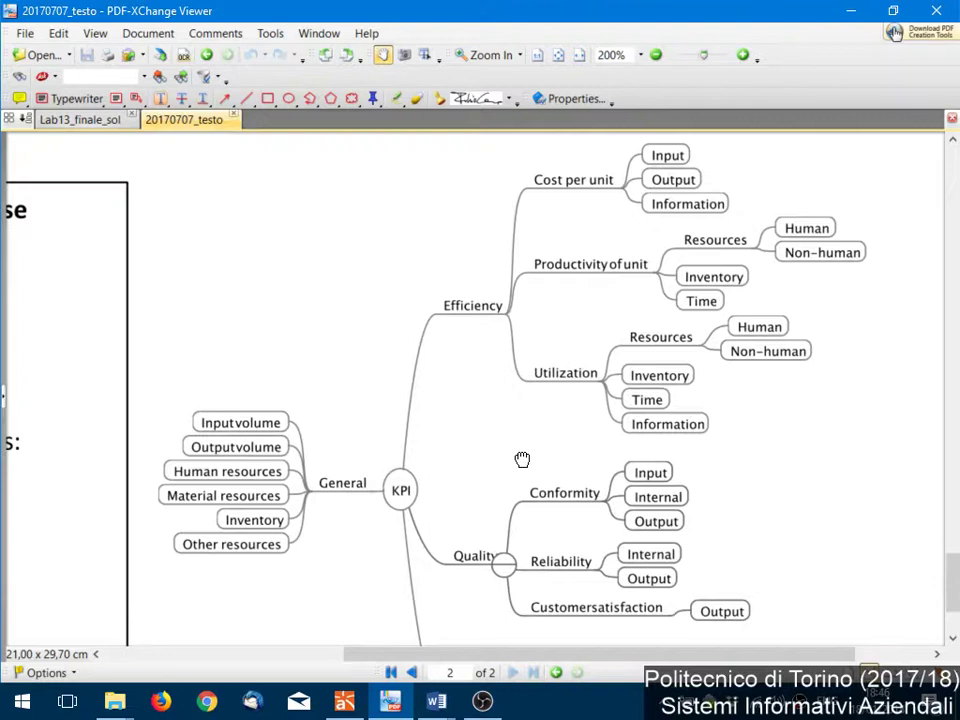
{"action": "left_click_drag", "start_coordinate": [522, 459], "coordinate": [517, 486]}
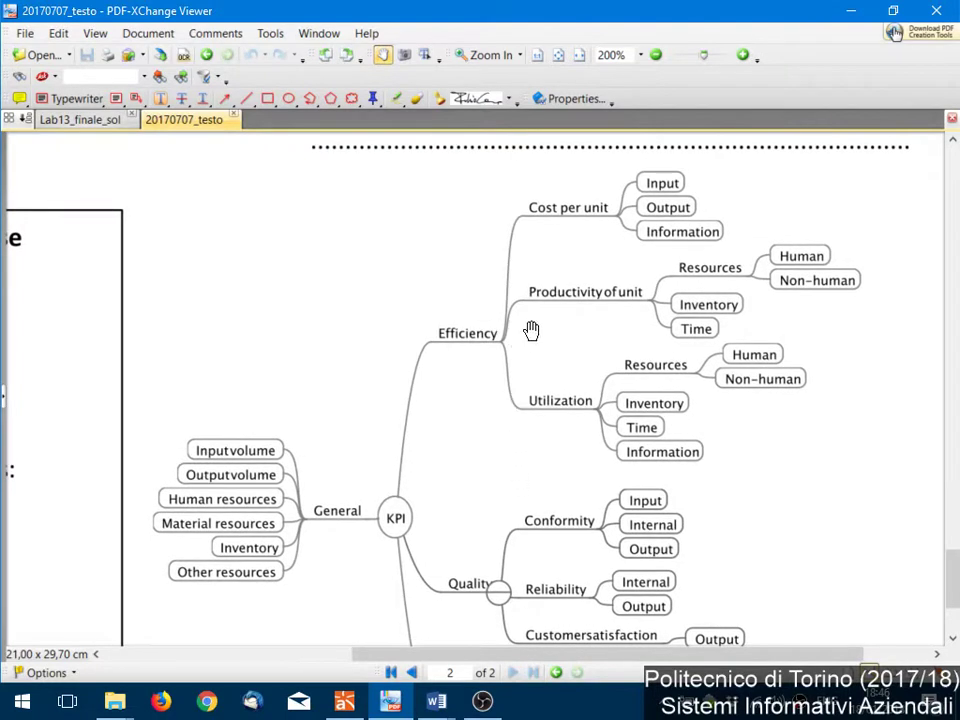
{"action": "left_click_drag", "start_coordinate": [739, 304], "coordinate": [677, 332]}
{"action": "scroll", "coordinate": [675, 336], "scroll_direction": "up", "scroll_amount": 1}
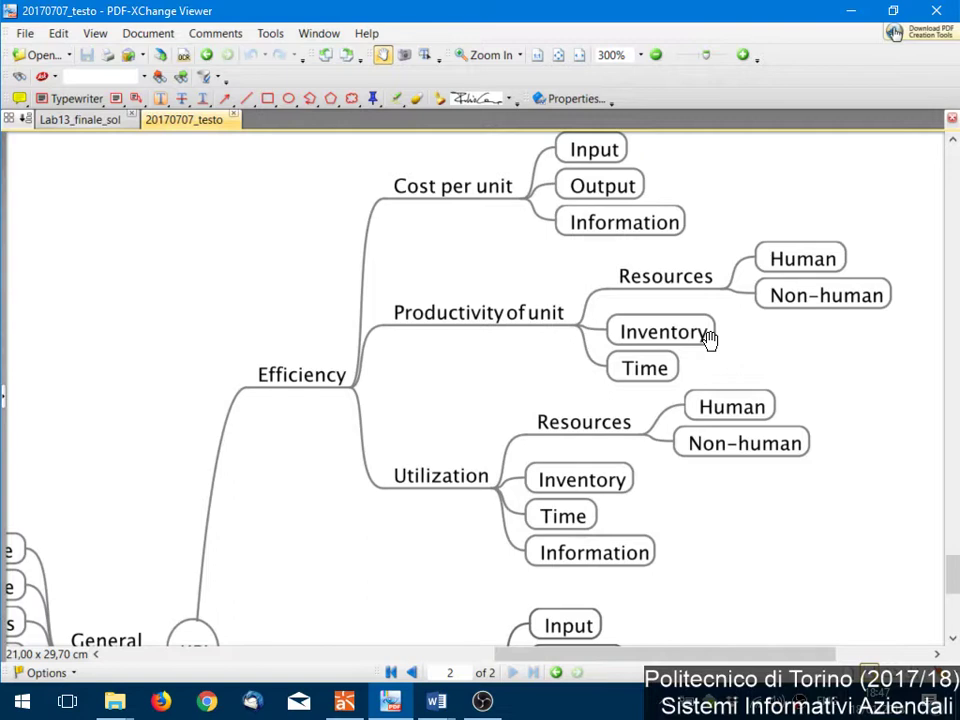
Return to the Word table and enter "Produttività (della risorsa inventory=clienti esistenti)" as the Category of indicator 1
{"action": "key", "text": "alt+Tab"}
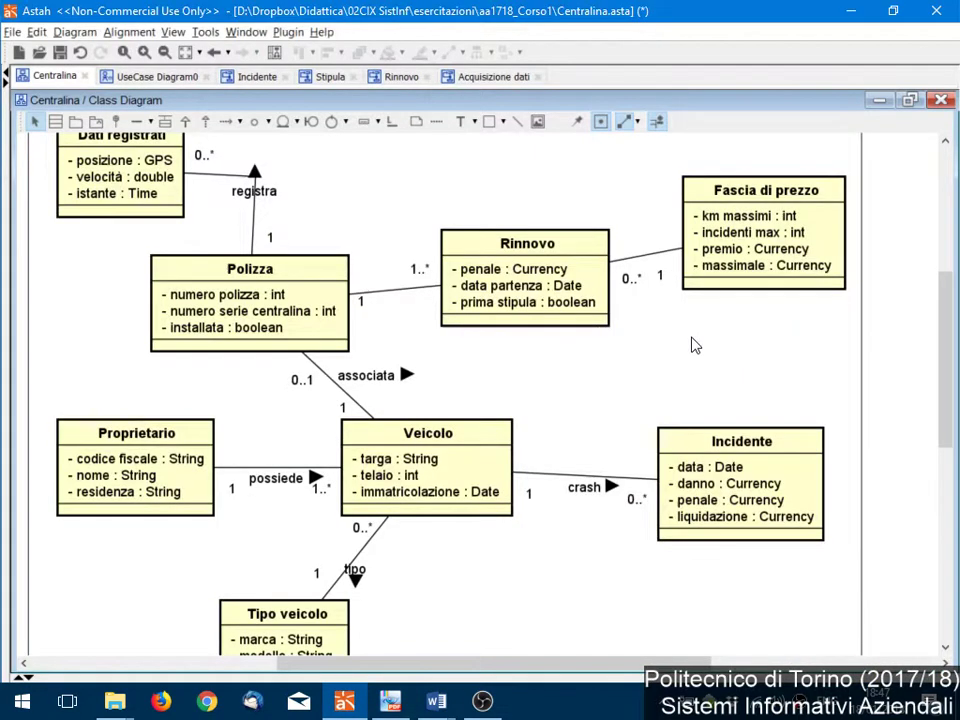
{"action": "key", "text": "alt+Tab"}
{"action": "left_click", "coordinate": [663, 334]}
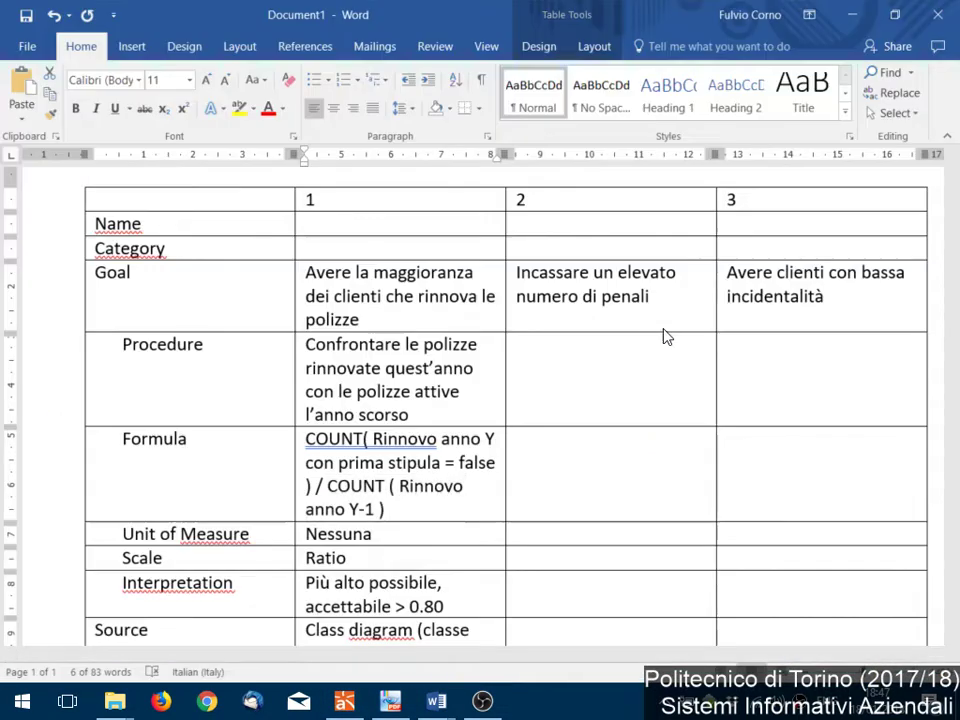
{"action": "left_click", "coordinate": [403, 250]}
{"action": "type", "text": "Pro"}
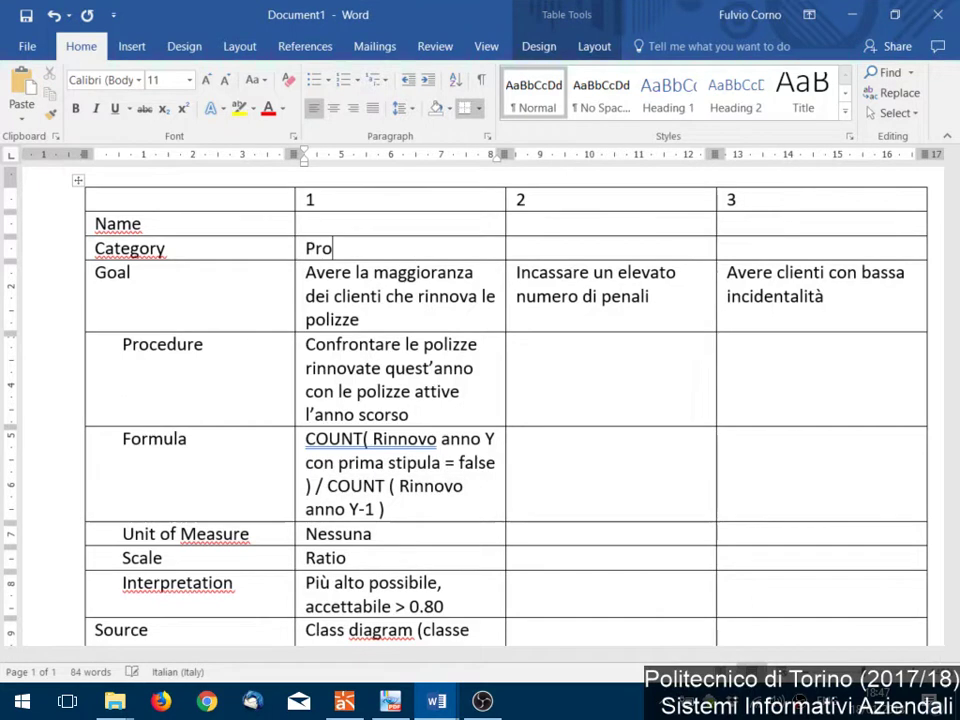
{"action": "type", "text": "duttività"}
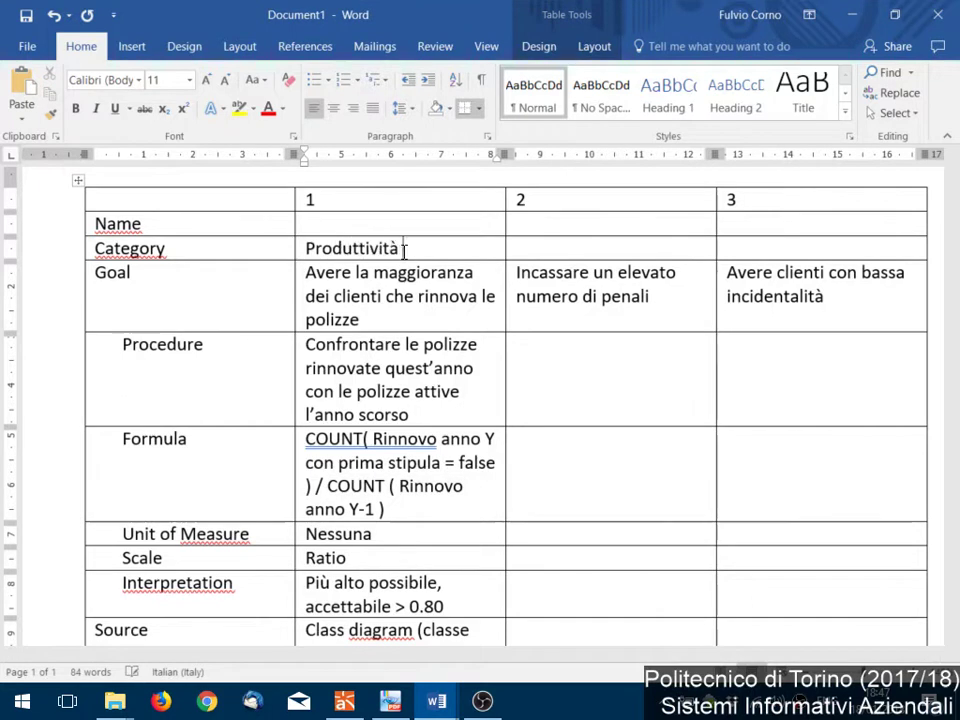
{"action": "type", "text": " (del"}
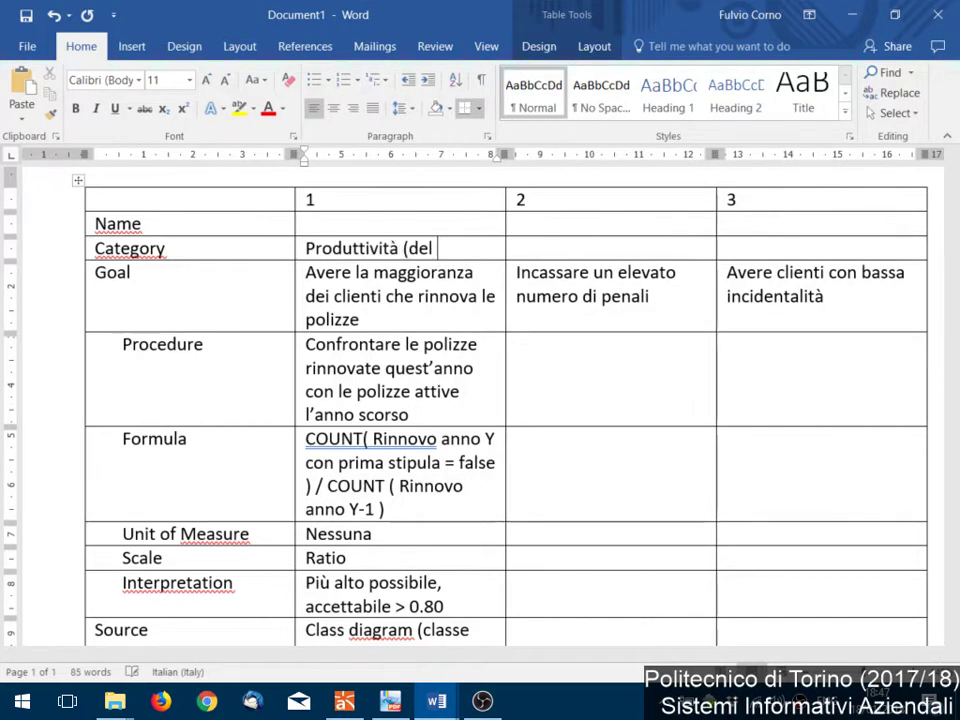
{"action": "key", "text": "BackSpace"}
{"action": "type", "text": "i"}
{"action": "key", "text": "BackSpace"}
{"action": "type", "text": "lla risorsa invent"}
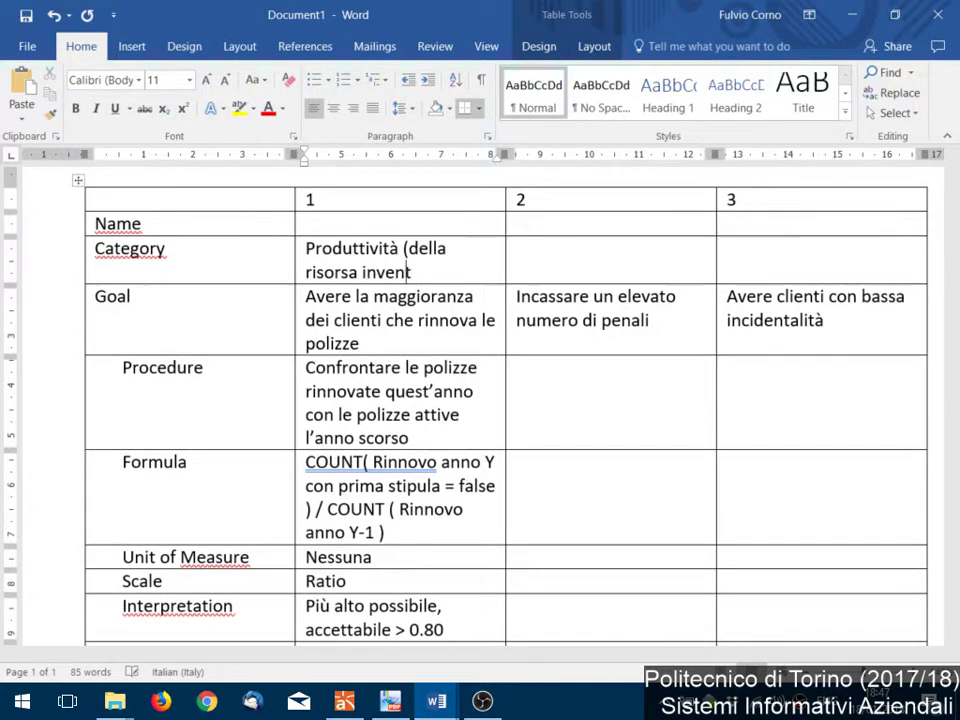
{"action": "type", "text": "ory=cli"}
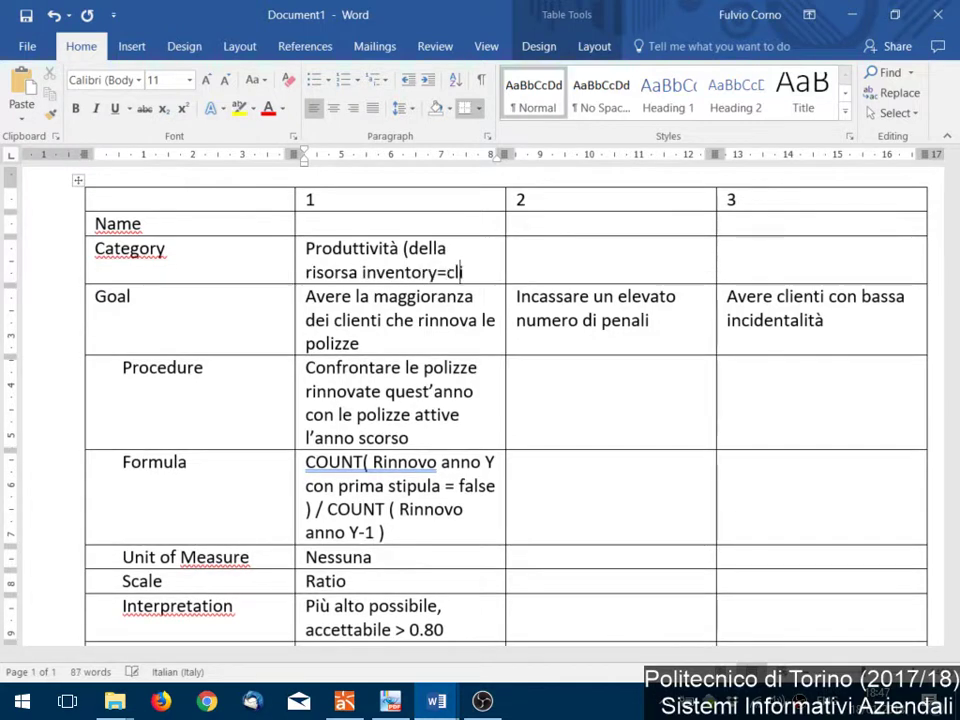
{"action": "type", "text": "enti esistenti)"}
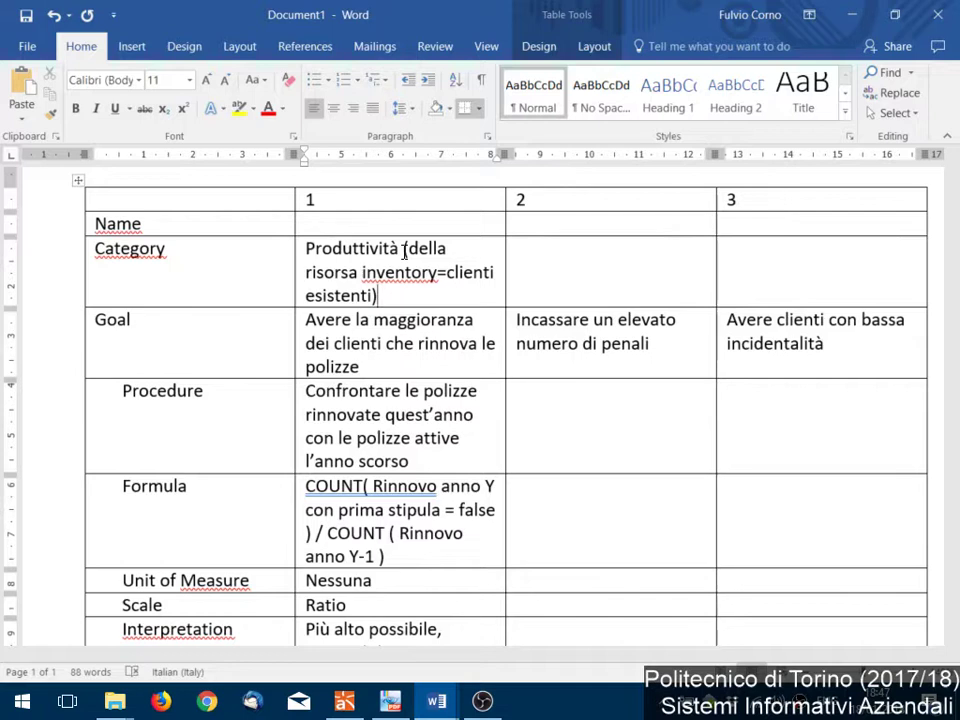
Enter RINNOVI as the Name of indicator 1
{"action": "left_click", "coordinate": [410, 223]}
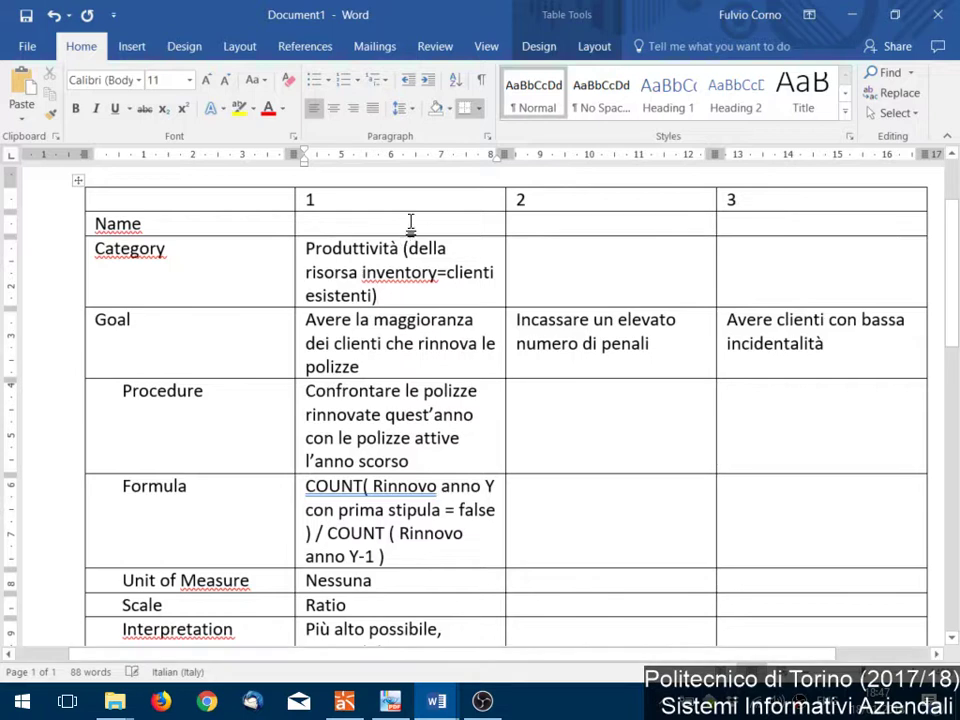
{"action": "type", "text": "RINNOVI"}
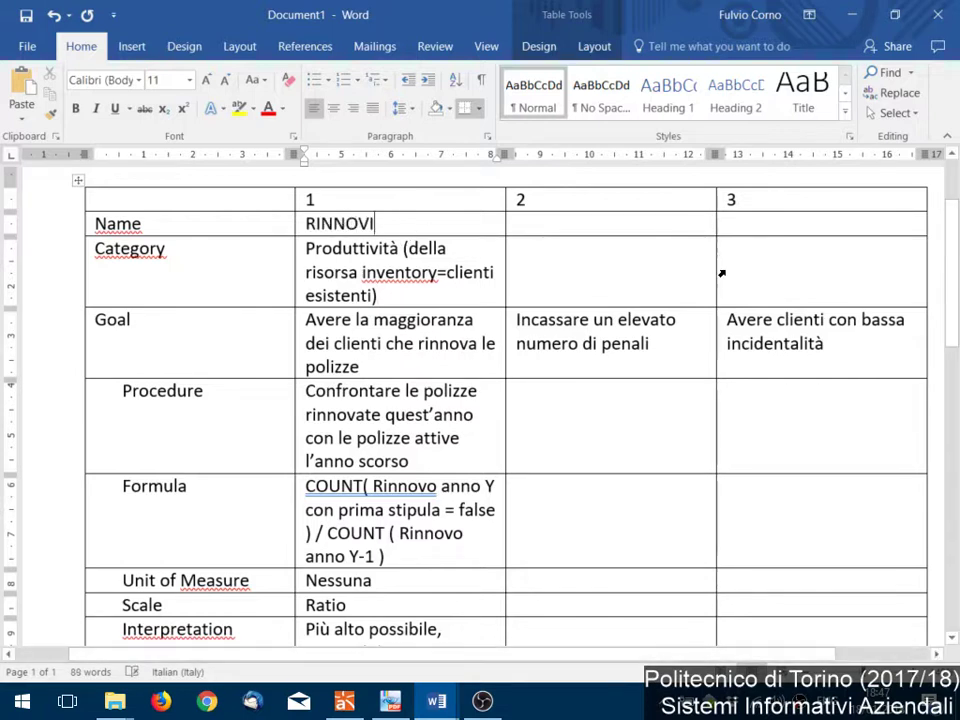
{"action": "scroll", "coordinate": [648, 281], "scroll_direction": "down", "scroll_amount": 1}
{"action": "scroll", "coordinate": [630, 340], "scroll_direction": "up", "scroll_amount": 1}
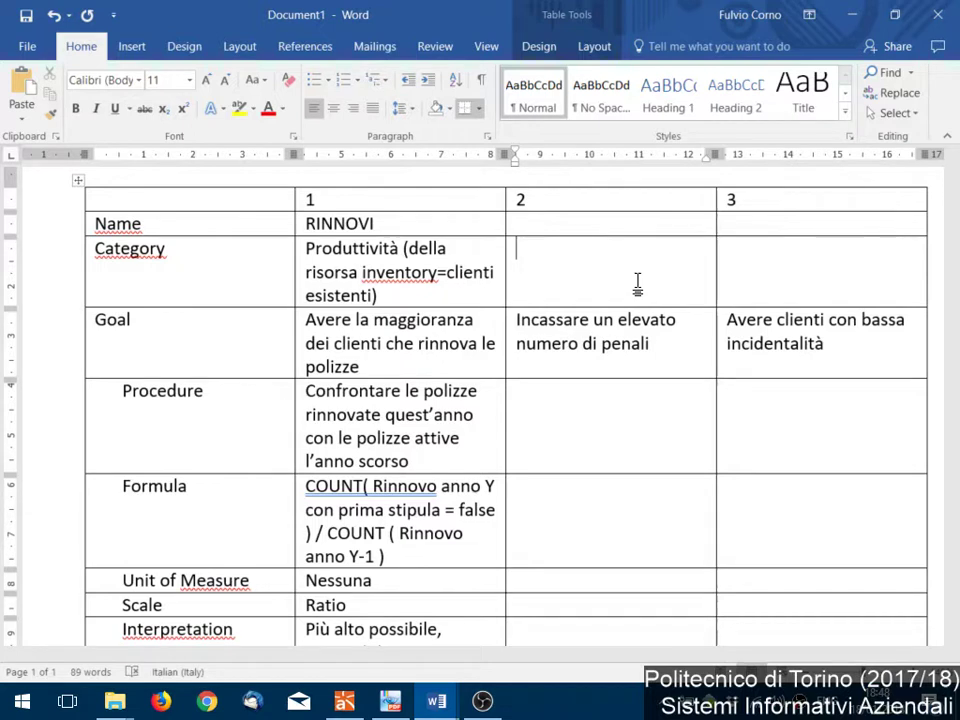
Enter "Valutare l'incasso totale derivato dalle penali riferito alle polizze in corso" as the Procedure of indicator 2
{"action": "left_click", "coordinate": [621, 390]}
{"action": "type", "text": "Valut"}
{"action": "type", "text": "are l'in"}
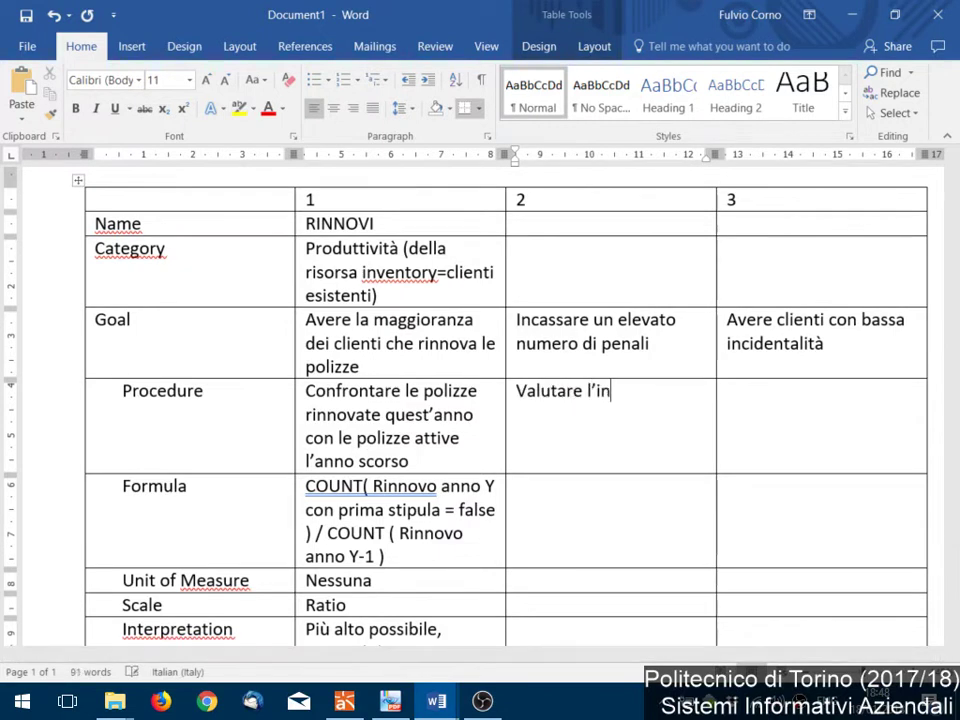
{"action": "type", "text": "casso totale d"}
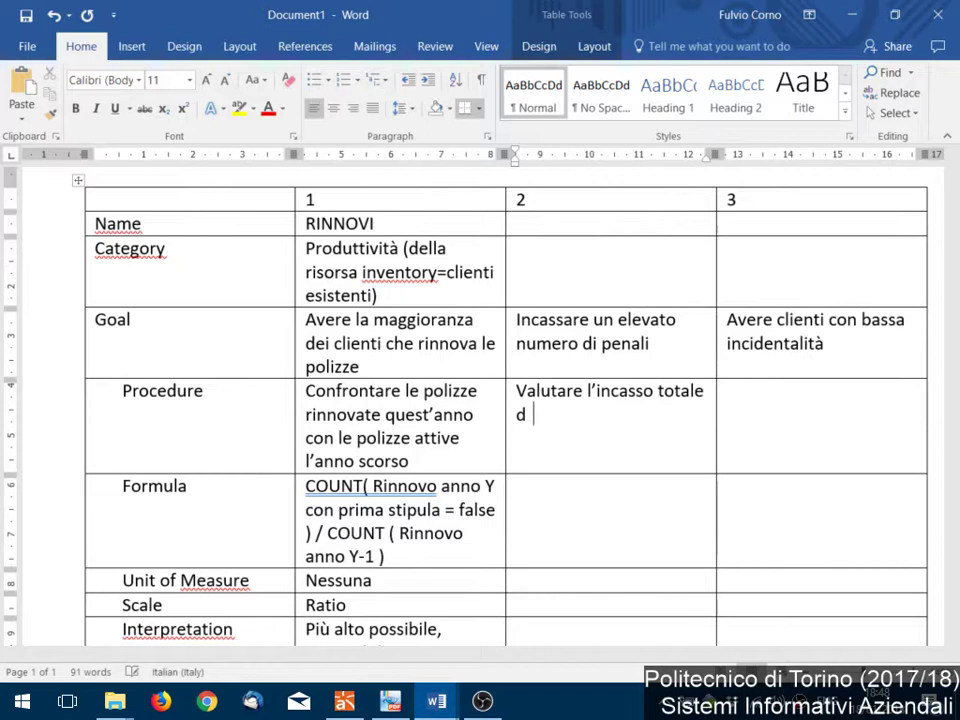
{"action": "type", "text": "eri"}
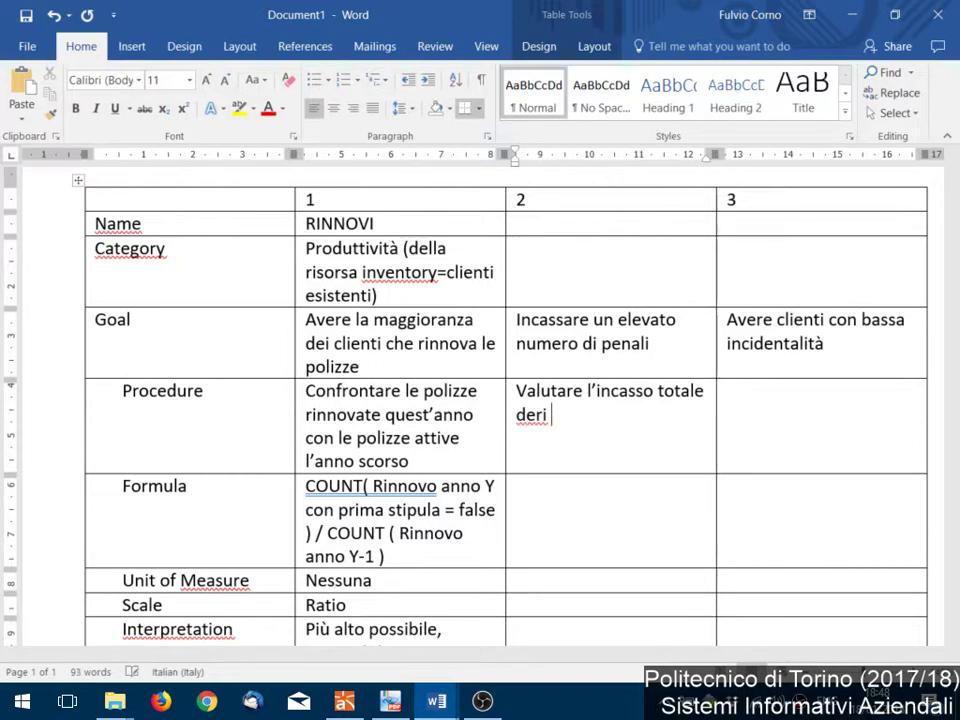
{"action": "type", "text": "vato dalle penali"}
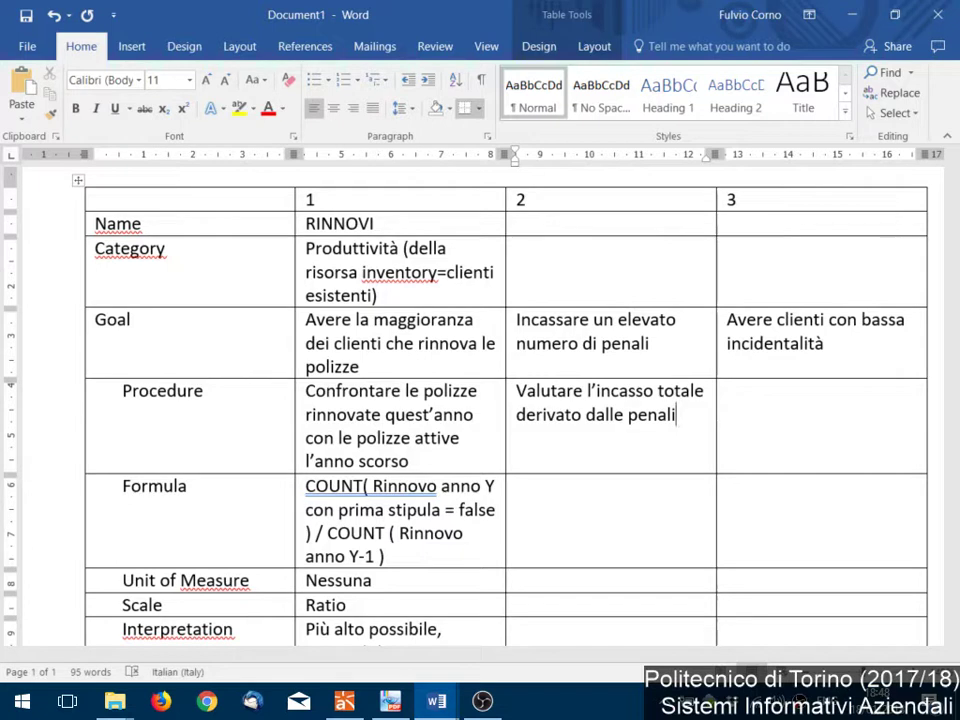
{"action": "type", "text": "riferi"}
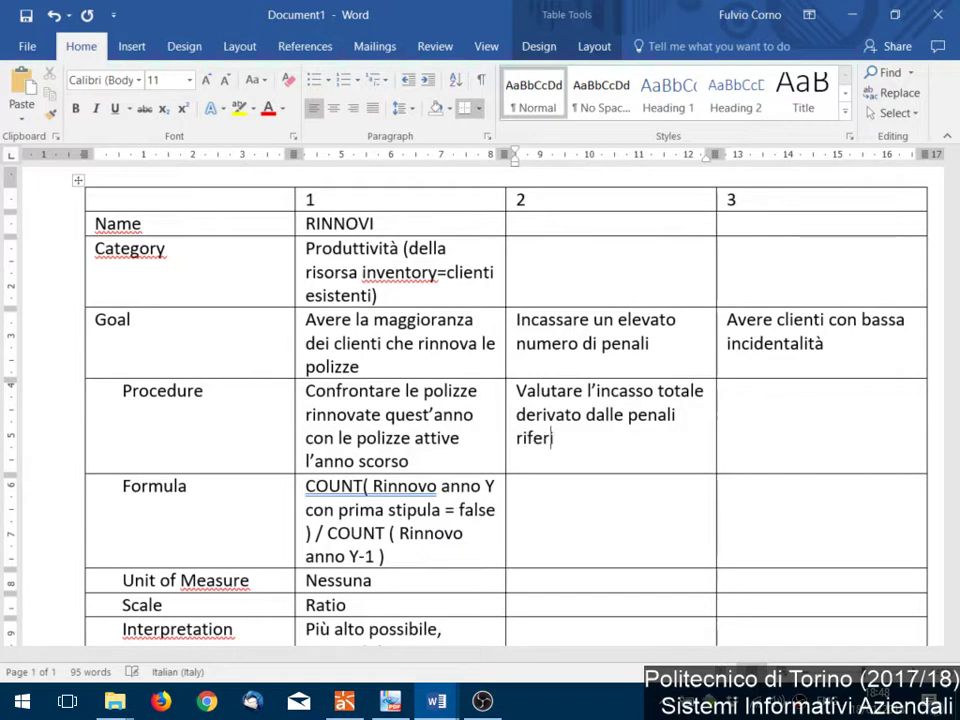
{"action": "type", "text": "to alle polizze"}
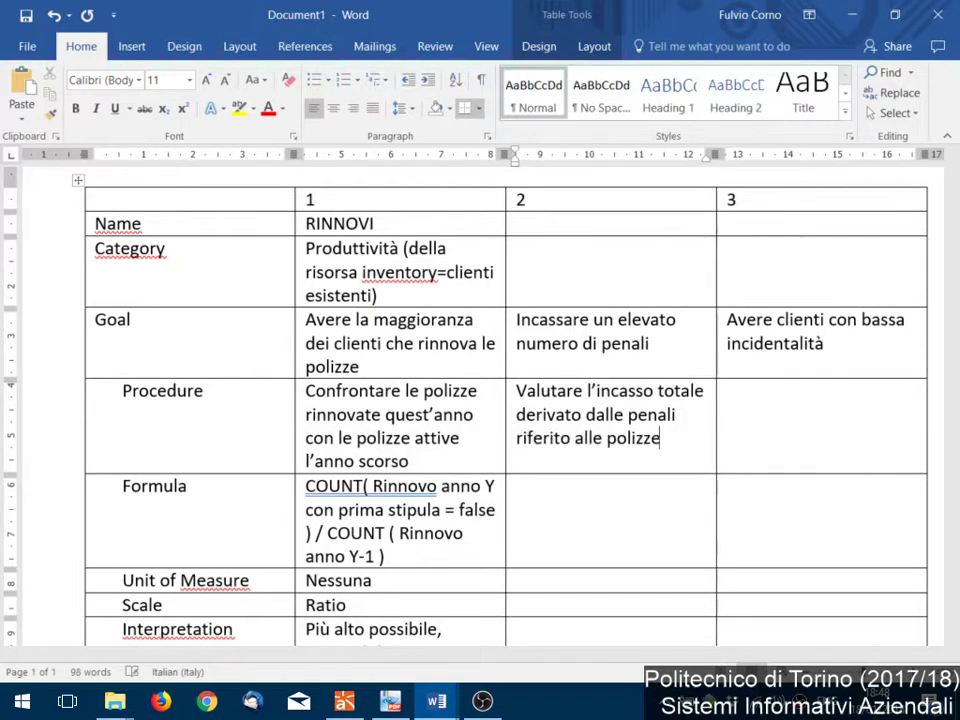
{"action": "type", "text": " in corso"}
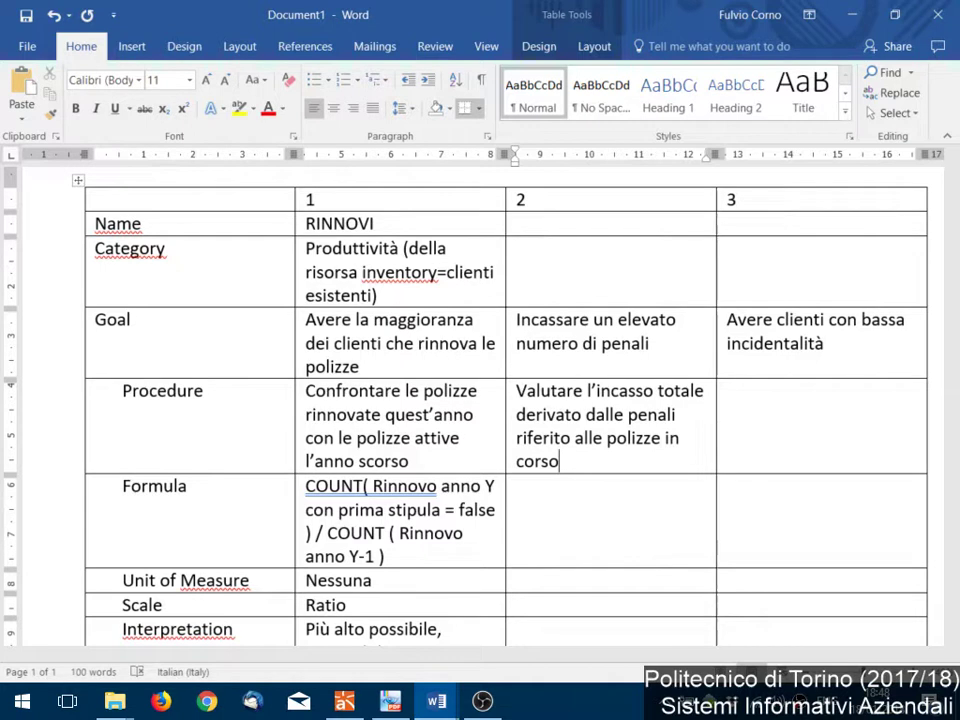
Switch to the Astah class diagram and examine the penale attributes of the Rinnovo and Incidente classes
{"action": "left_click", "coordinate": [605, 497]}
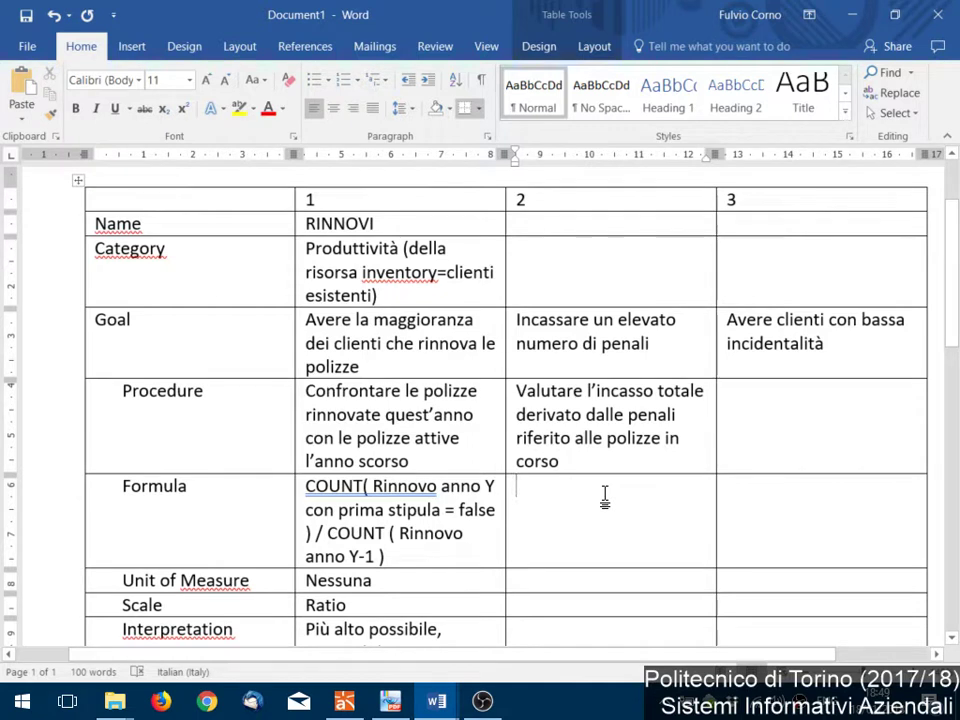
{"action": "left_click", "coordinate": [350, 703]}
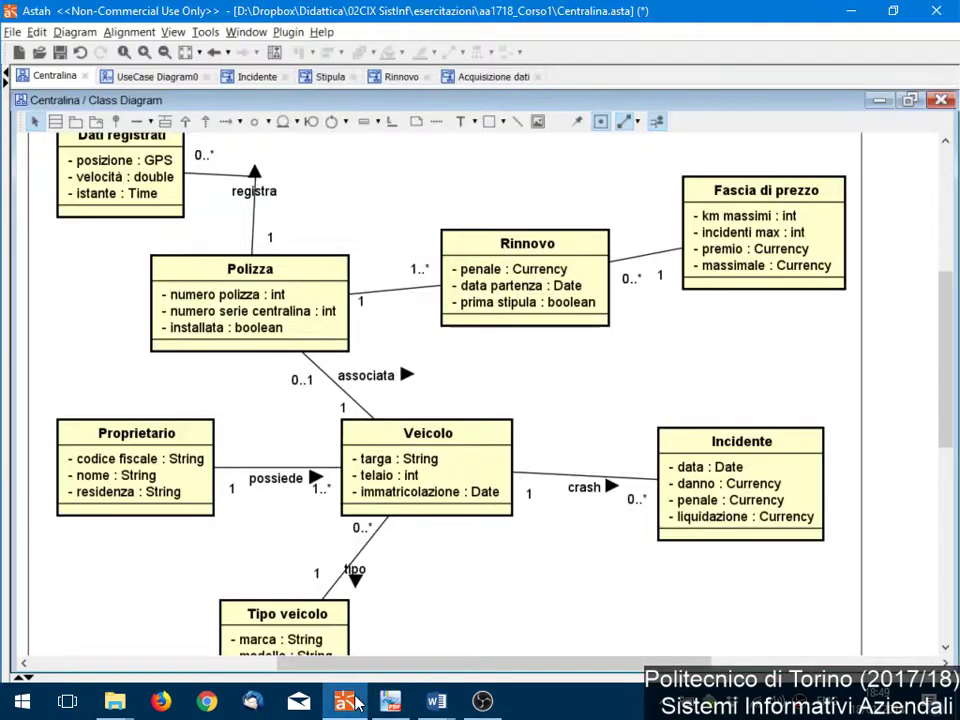
{"action": "left_click", "coordinate": [539, 285]}
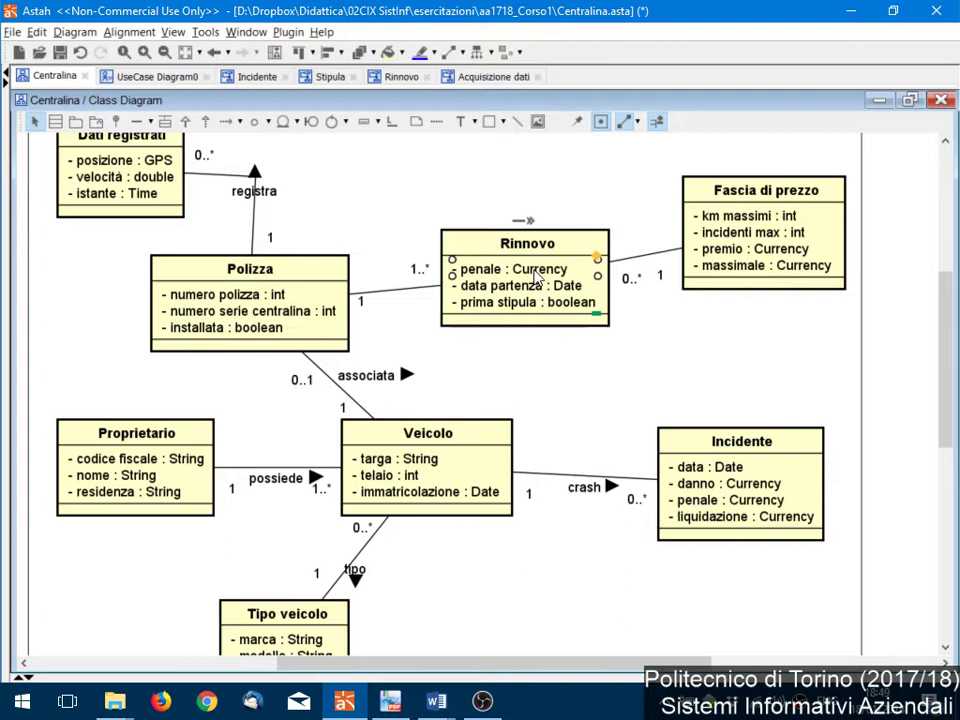
{"action": "left_click", "coordinate": [714, 516]}
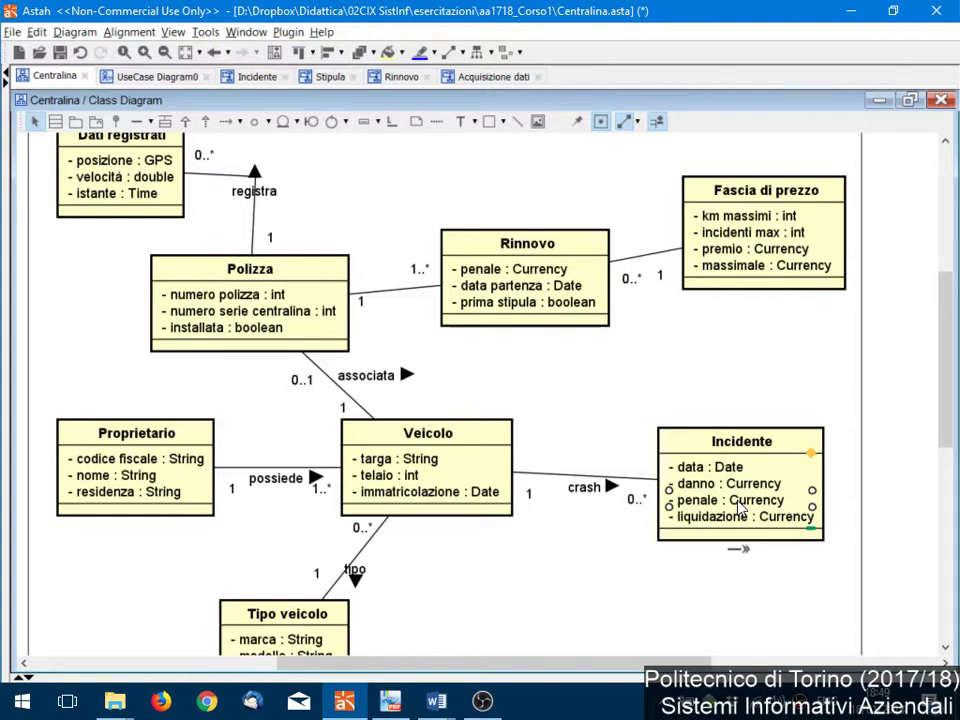
Return to the Word table and begin the Formula of indicator 2 with "SUM( Rinnovo.penale nell'anno Y) +"
{"action": "key", "text": "alt+Tab"}
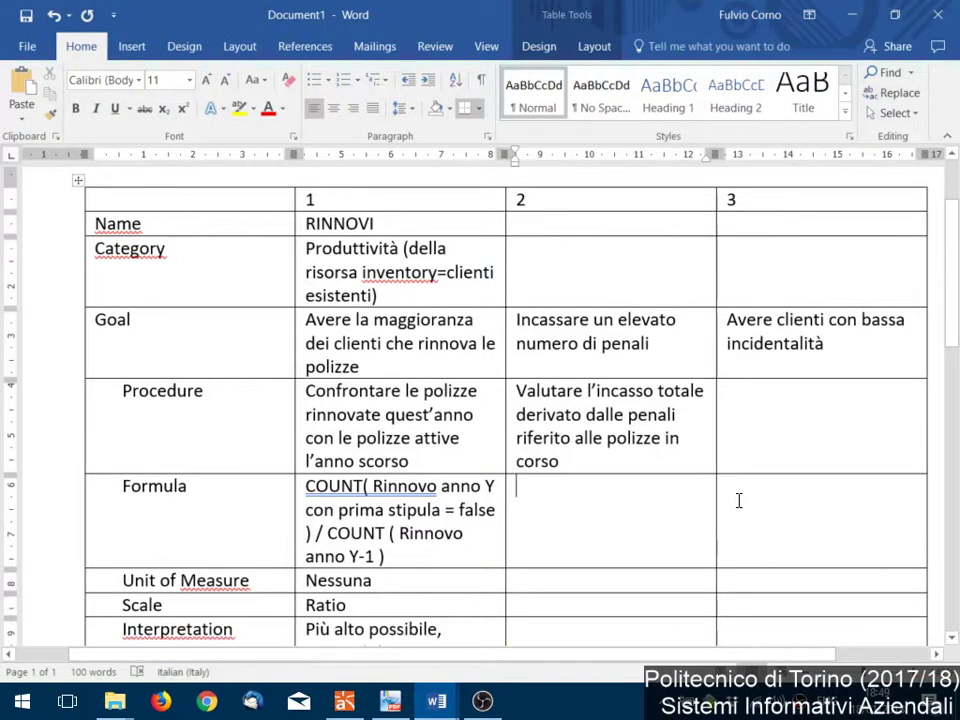
{"action": "type", "text": "C"}
{"action": "key", "text": "BackSpace"}
{"action": "type", "text": "SUM"}
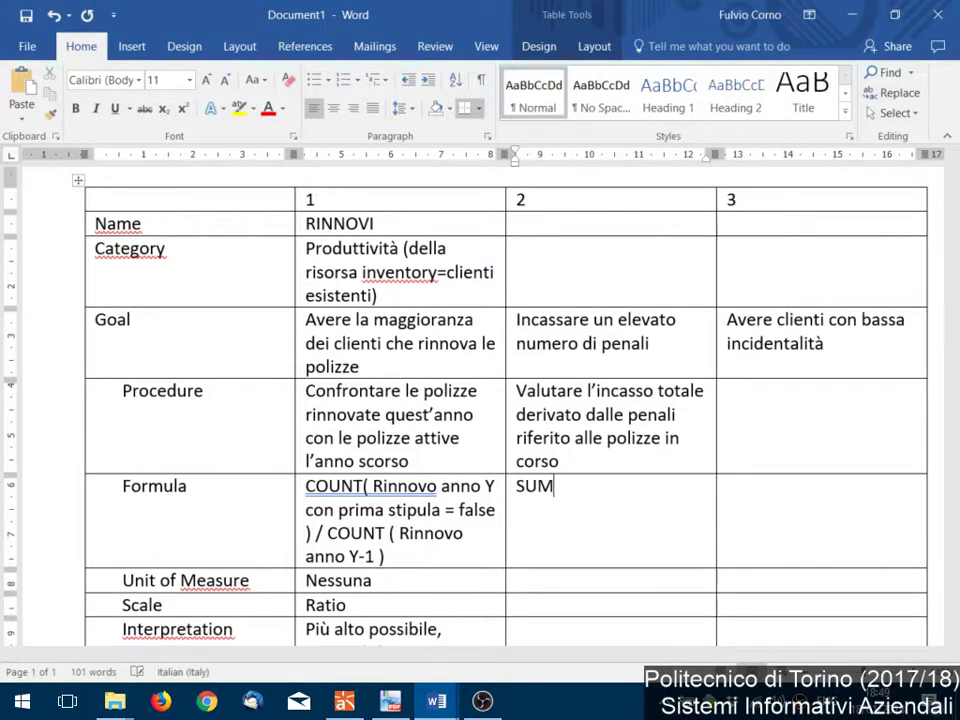
{"action": "type", "text": "( Rinnov"}
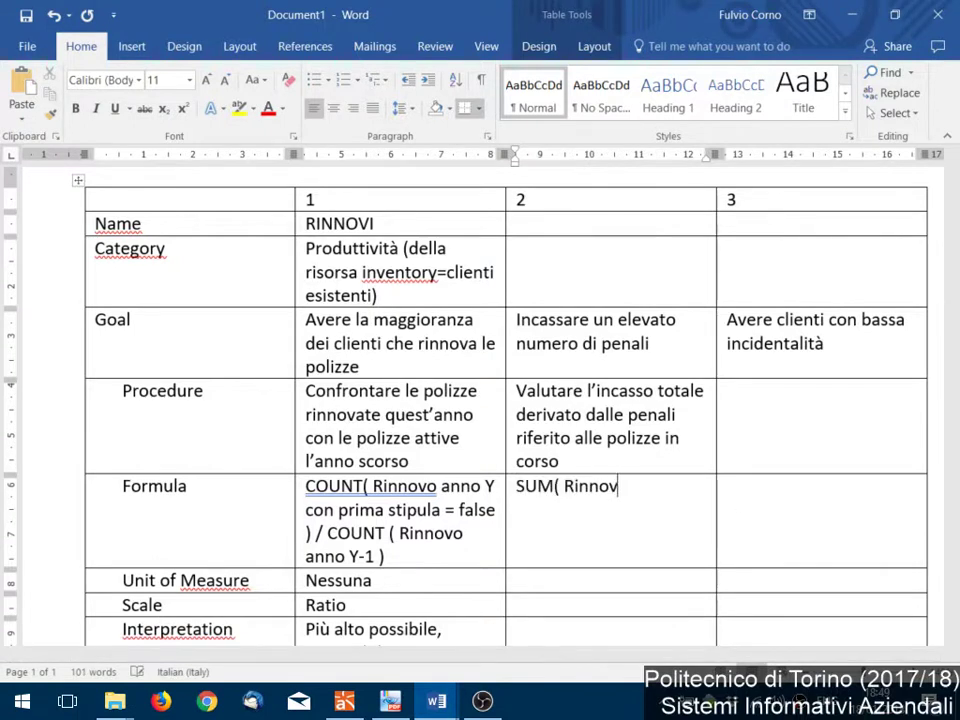
{"action": "type", "text": "o.penale"}
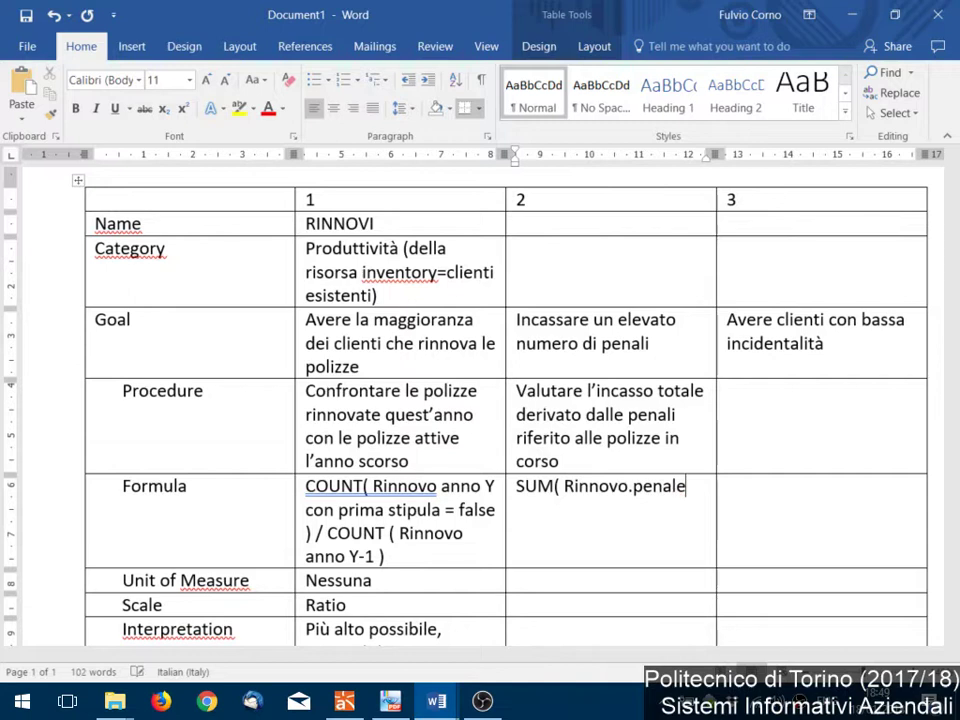
{"action": "type", "text": " nell'a"}
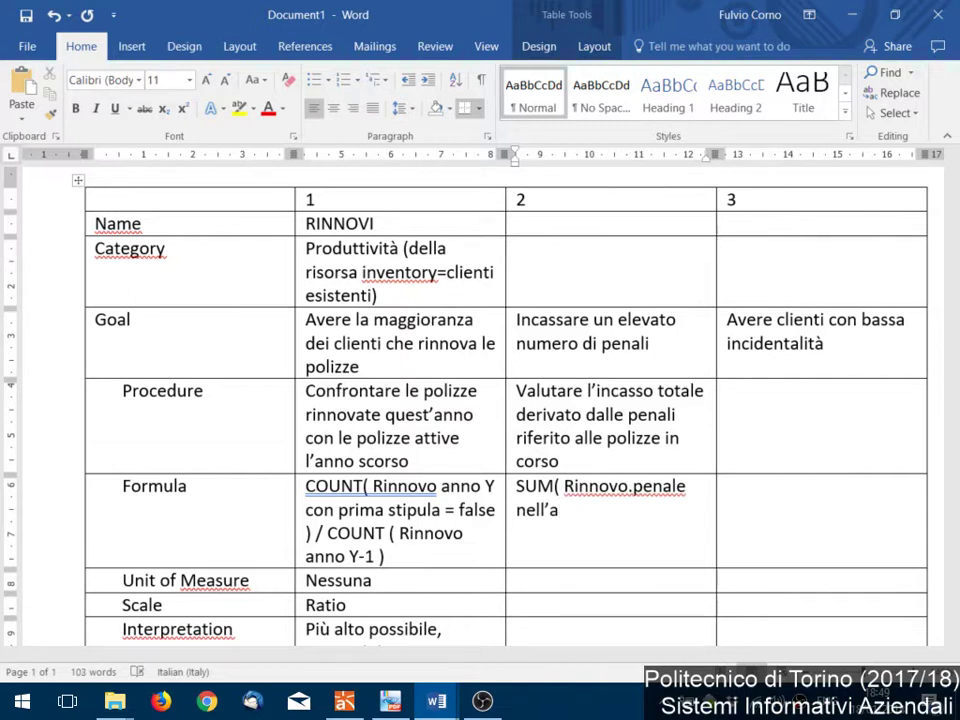
{"action": "type", "text": "nno Y"}
{"action": "key", "text": "BackSpace"}
{"action": "type", "text": ") + "}
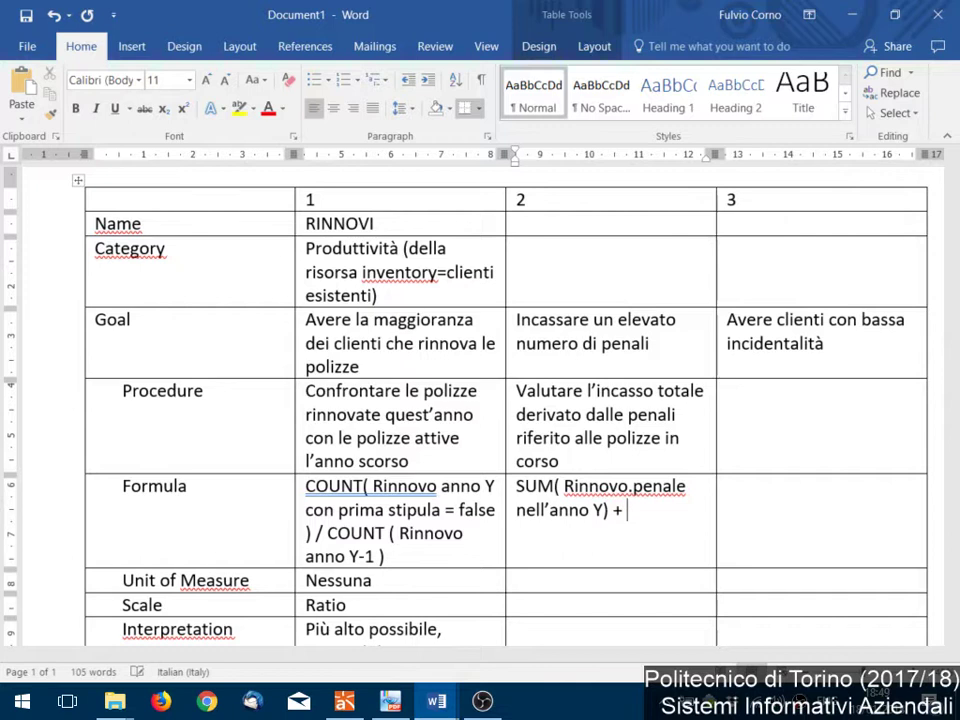
Append "SUM( Incidente.penale nell'anno Y) ]" as the second term of indicator 2's Formula
{"action": "type", "text": "SOM("}
{"action": "key", "text": "BackSpace"}
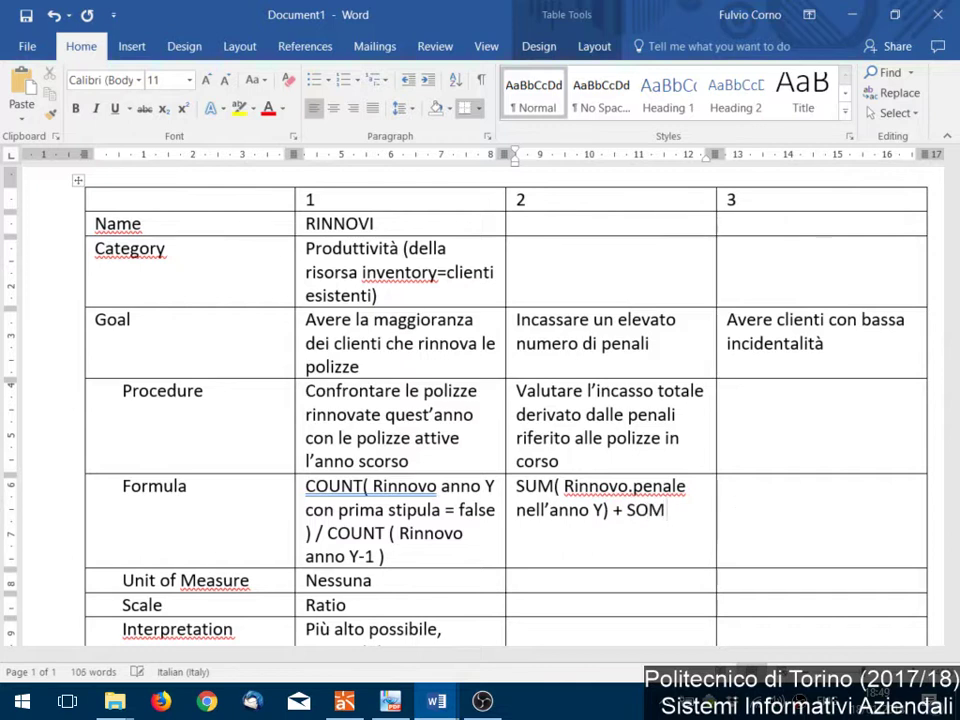
{"action": "key", "text": "BackSpace"}
{"action": "key", "text": "BackSpace"}
{"action": "type", "text": "UM( Inci"}
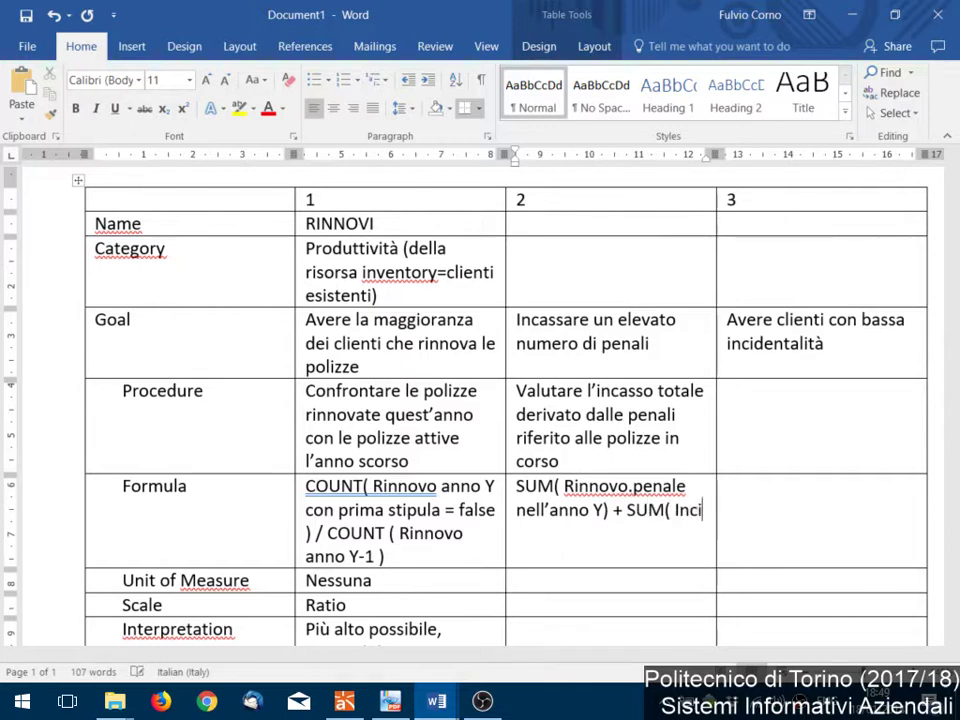
{"action": "type", "text": "dente.penale n"}
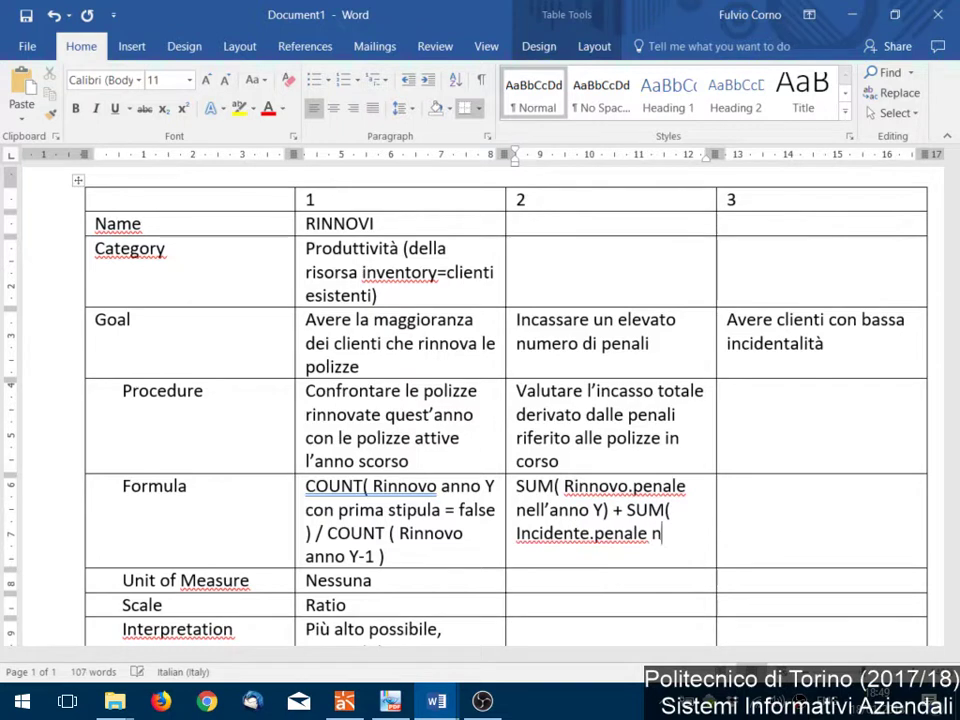
{"action": "type", "text": "ell'anno "}
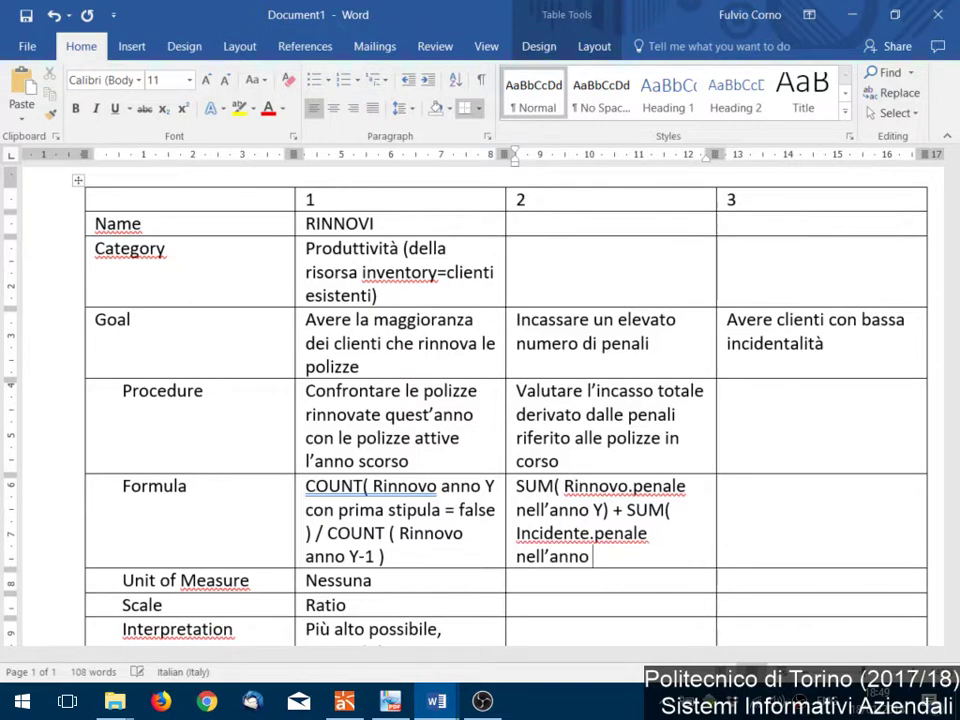
{"action": "type", "text": "Y) ]"}
Insert an opening square bracket before the first SUM in indicator 2's Formula
{"action": "key", "text": "Up"}
{"action": "key", "text": "Up"}
{"action": "key", "text": "Up"}
{"action": "key", "text": "Home"}
{"action": "type", "text": "["}
Divide the bracketed sum in indicator 2's Formula by "COUNT(Rinnovo nell'anno Y)"
{"action": "key", "text": "Down"}
{"action": "key", "text": "Down"}
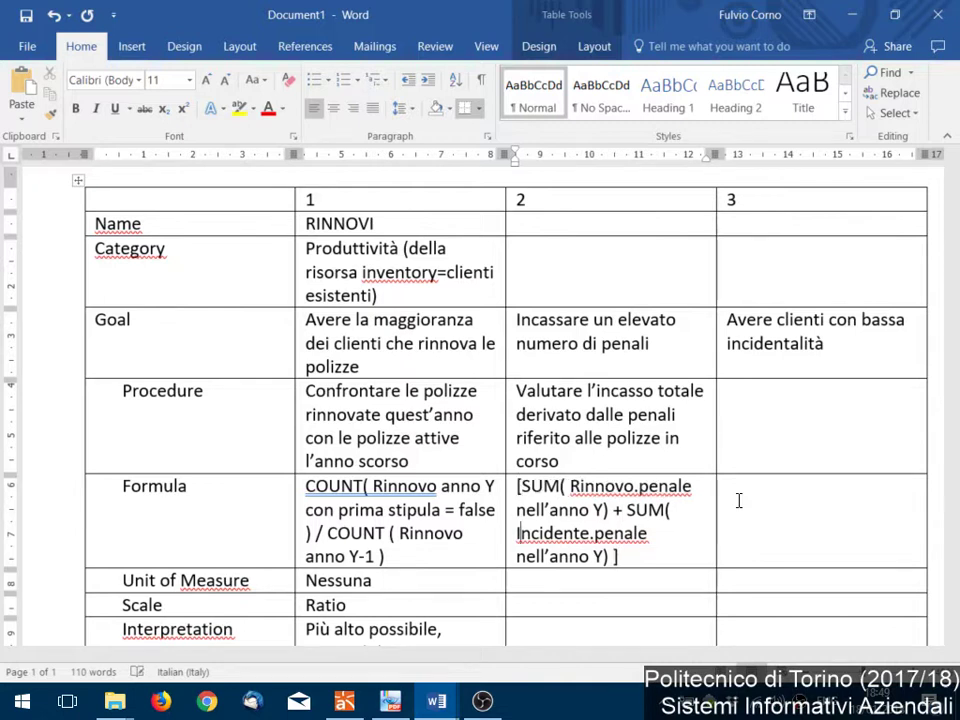
{"action": "key", "text": "Down"}
{"action": "key", "text": "End"}
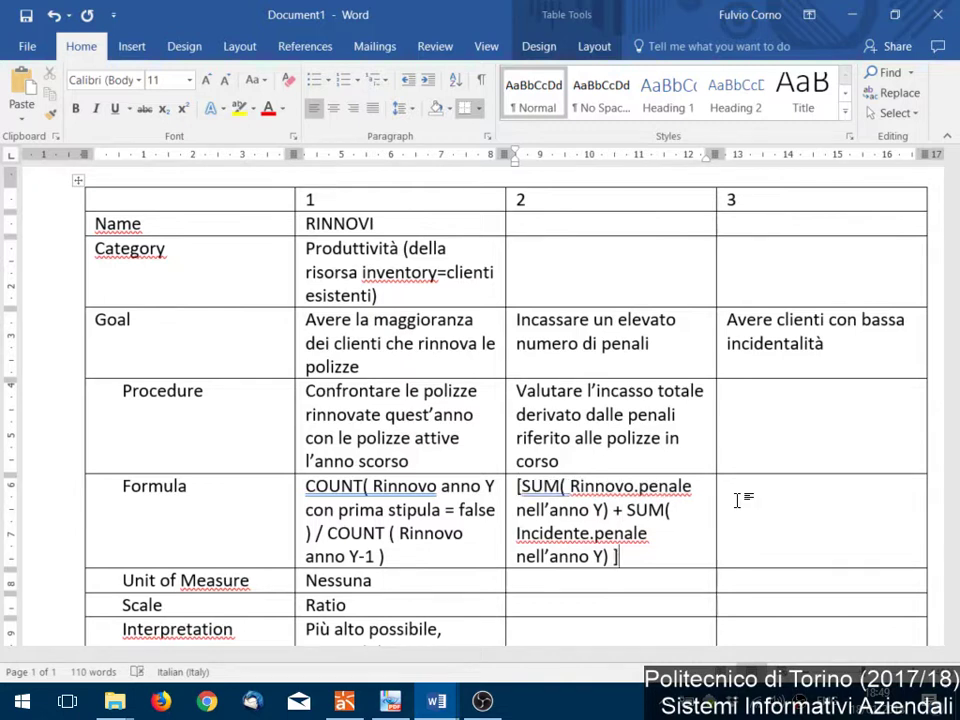
{"action": "type", "text": "/"}
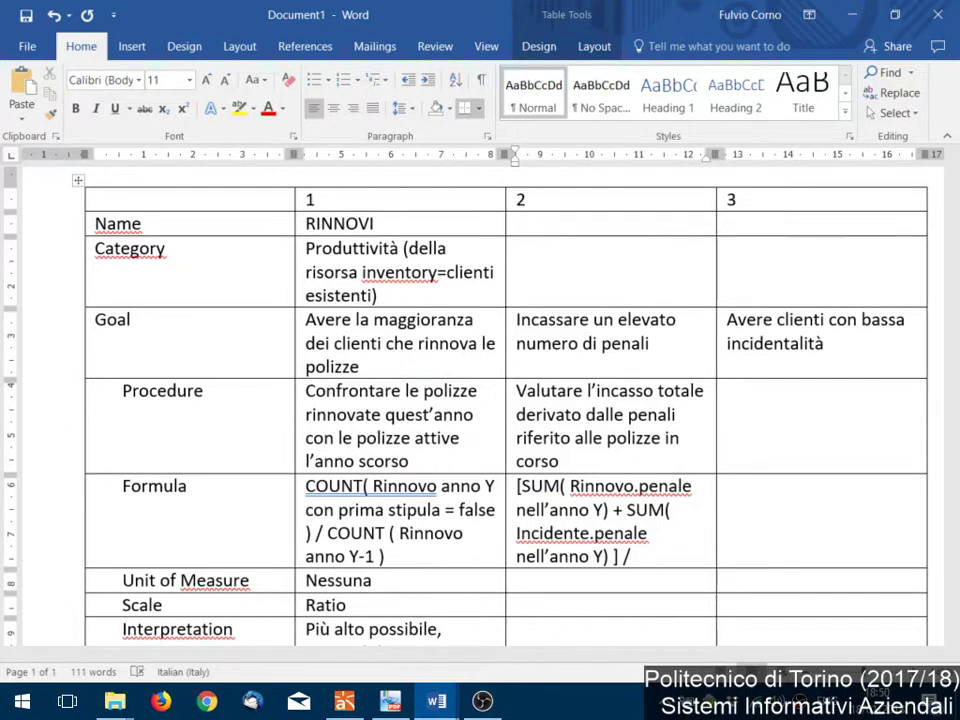
{"action": "type", "text": " COUNT(Ri"}
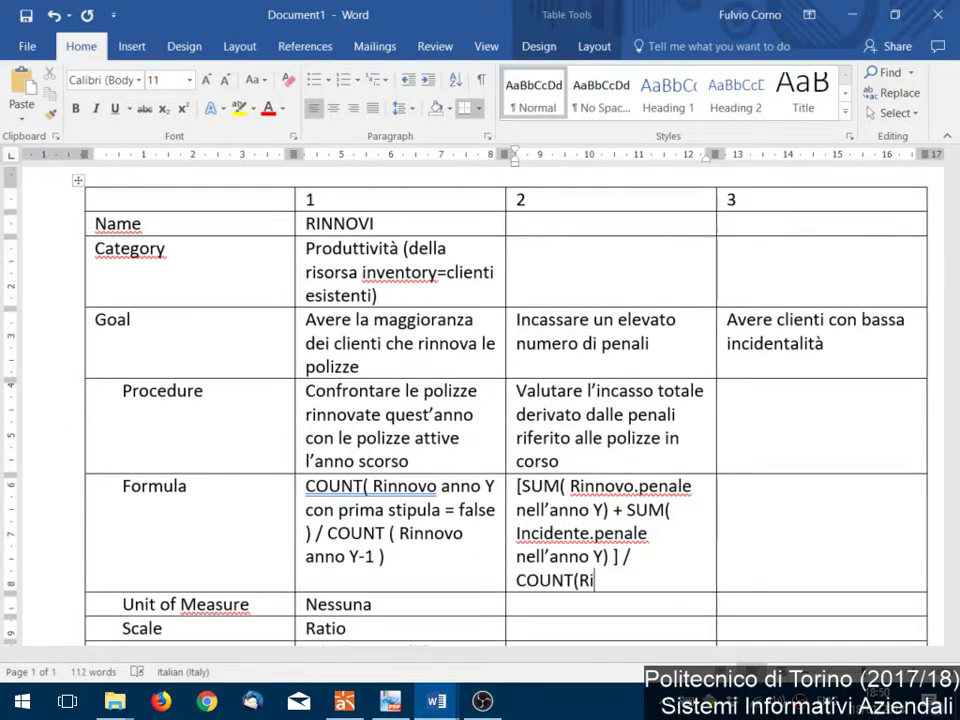
{"action": "type", "text": "nnvo nell"}
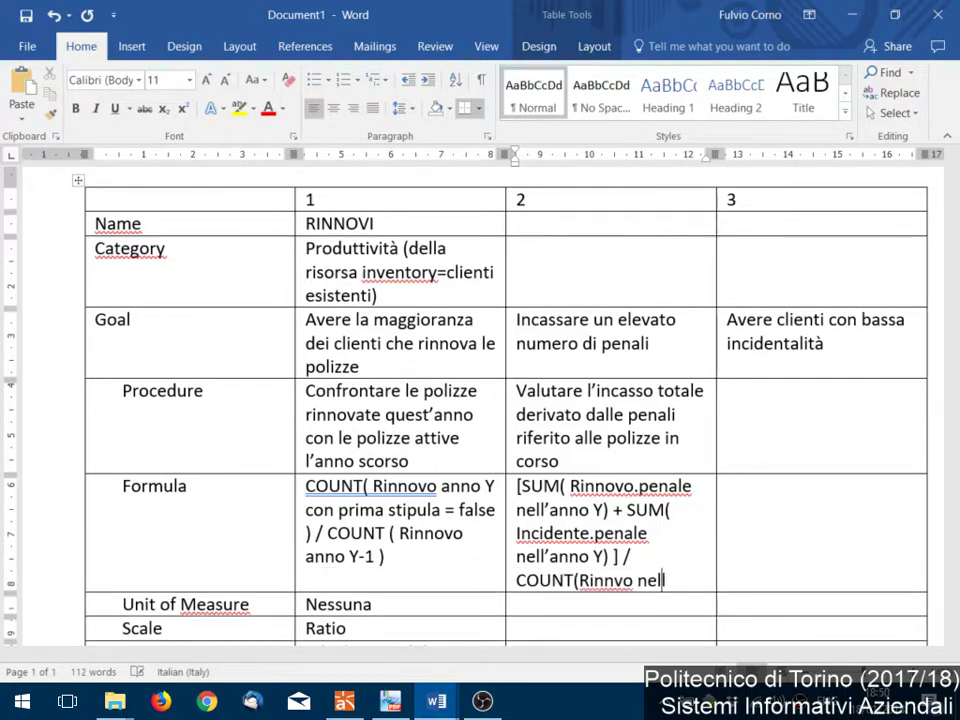
{"action": "type", "text": "'anno Y"}
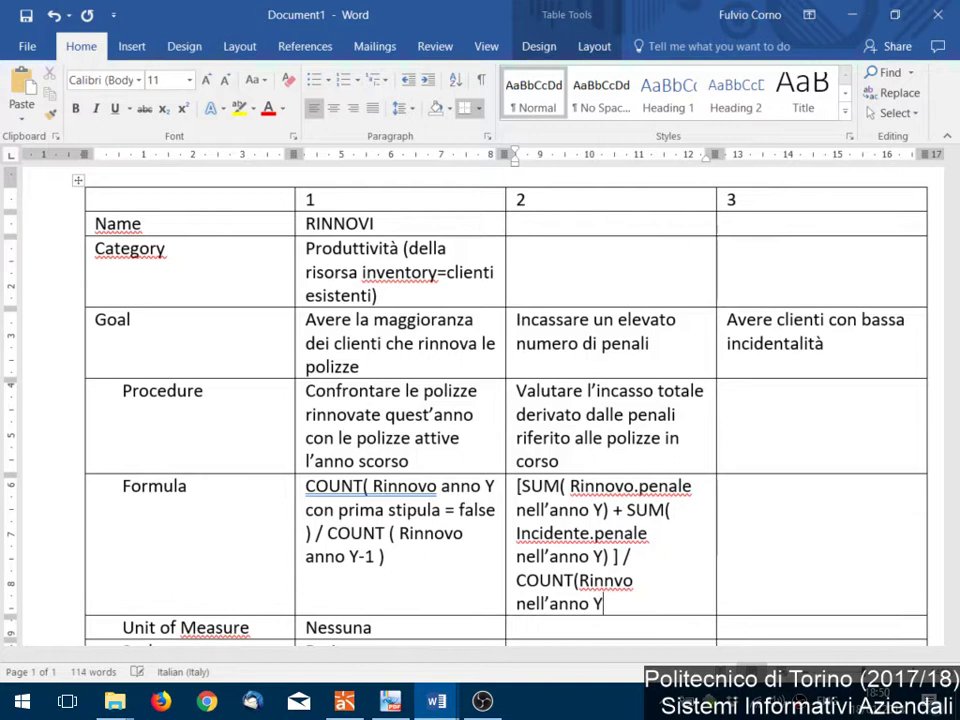
{"action": "type", "text": ")"}
{"action": "key", "text": "Up"}
{"action": "type", "text": "ov"}
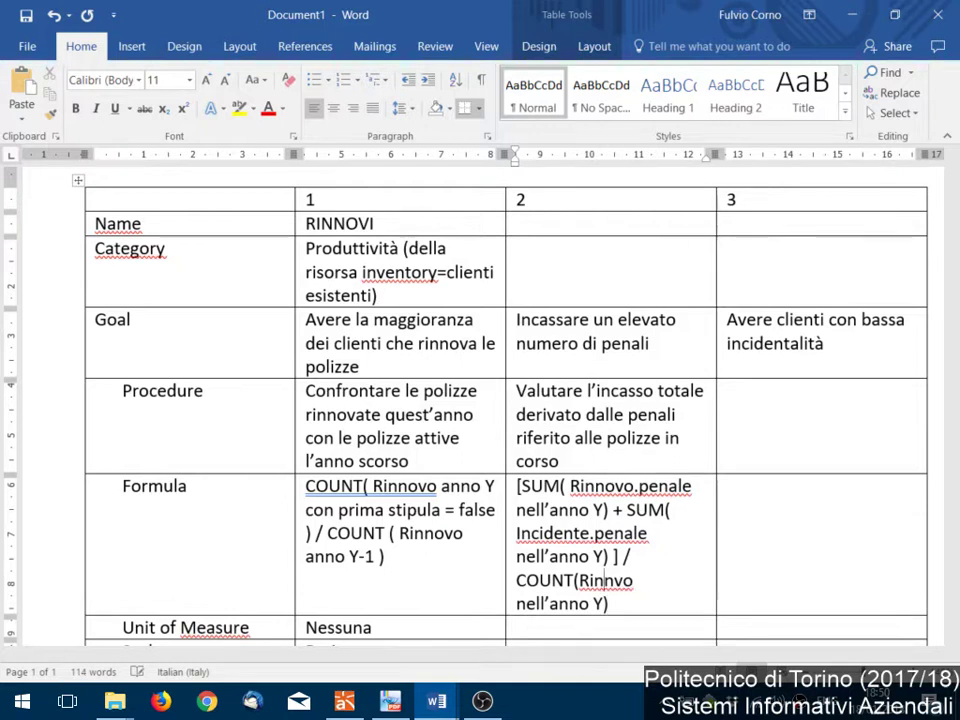
{"action": "type", "text": "o"}
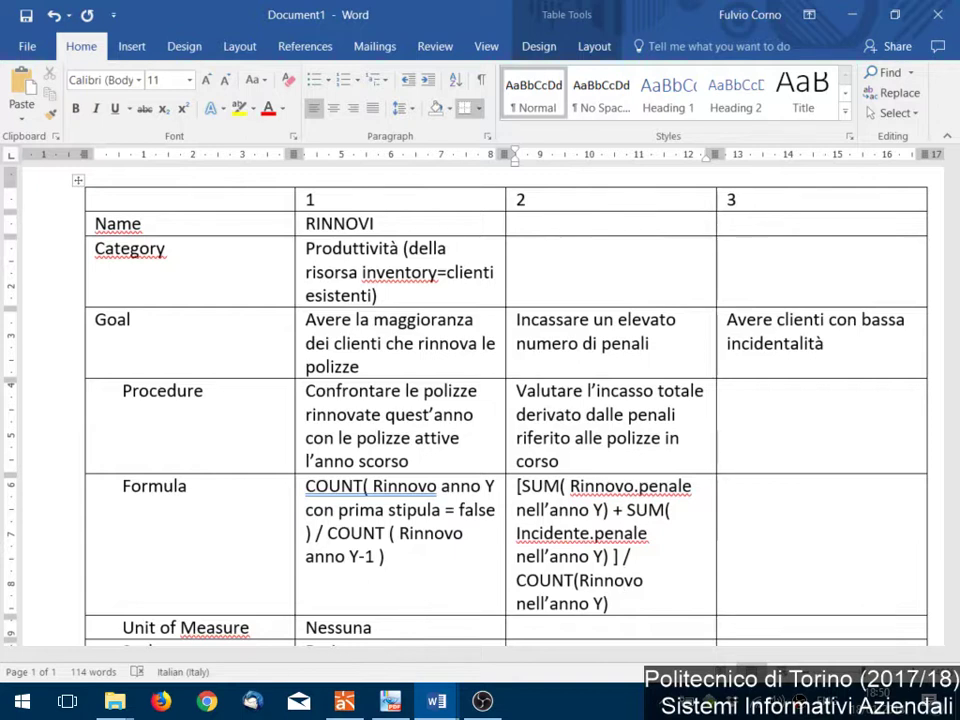
Enter "€ / anno" as the Unit of Measure and "Ratio" as the Scale of indicator 2
{"action": "scroll", "coordinate": [744, 505], "scroll_direction": "down", "scroll_amount": 3}
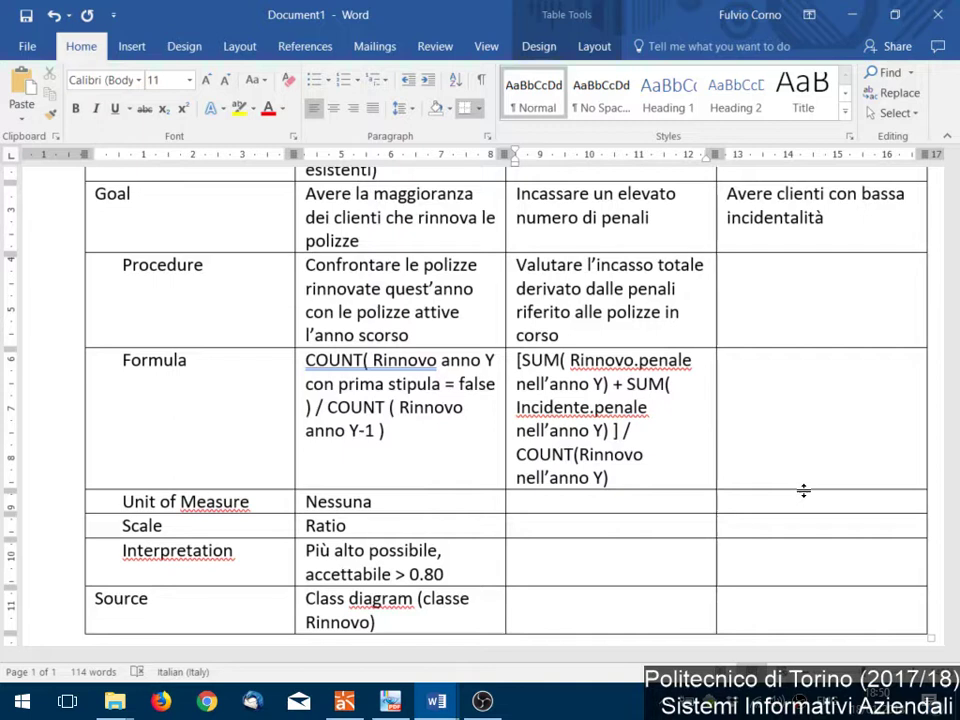
{"action": "key", "text": "Down"}
{"action": "key", "text": "Down"}
{"action": "type", "text": "€ / anno"}
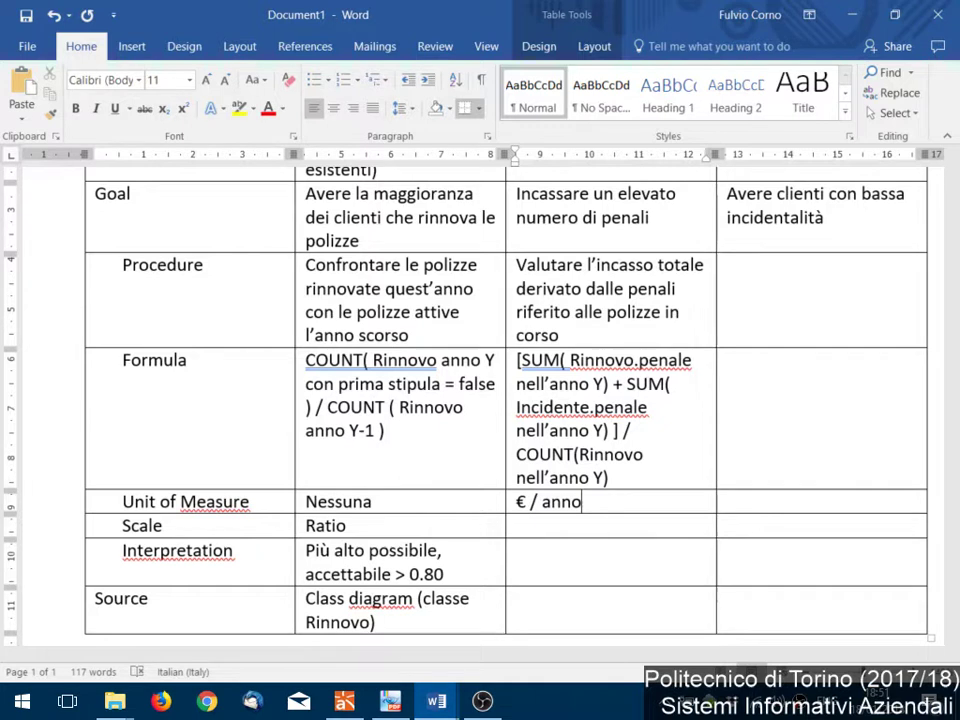
{"action": "key", "text": "Down"}
{"action": "type", "text": "Ratio"}
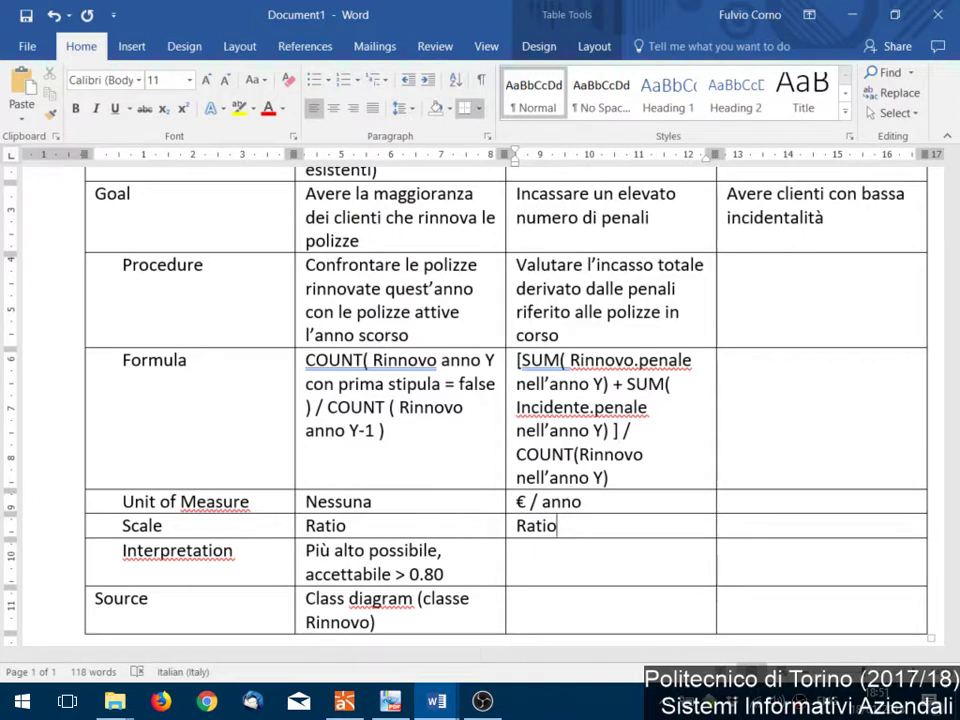
Extend the Unit of Measure of indicator 2 to "€ / anno / polizza"
{"action": "key", "text": "Up"}
{"action": "key", "text": "End"}
{"action": "type", "text": "/ polizza"}
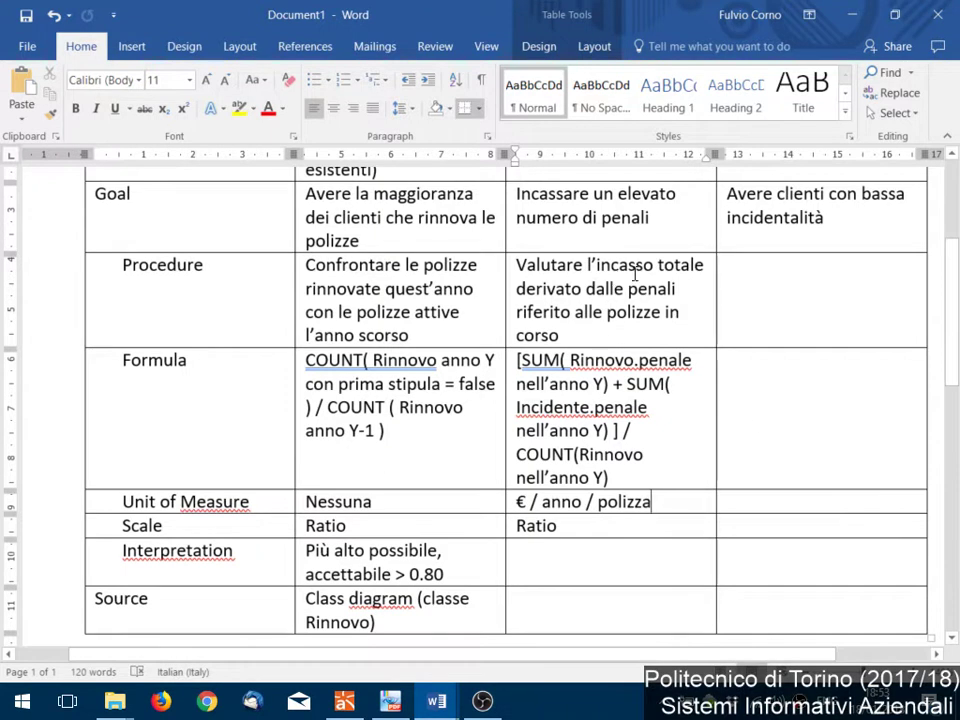
Enter "Più alto possibile, accettabile > 100€" as the Interpretation of indicator 2, with the threshold on a second line
{"action": "left_click", "coordinate": [615, 556]}
{"action": "type", "text": "Più"}
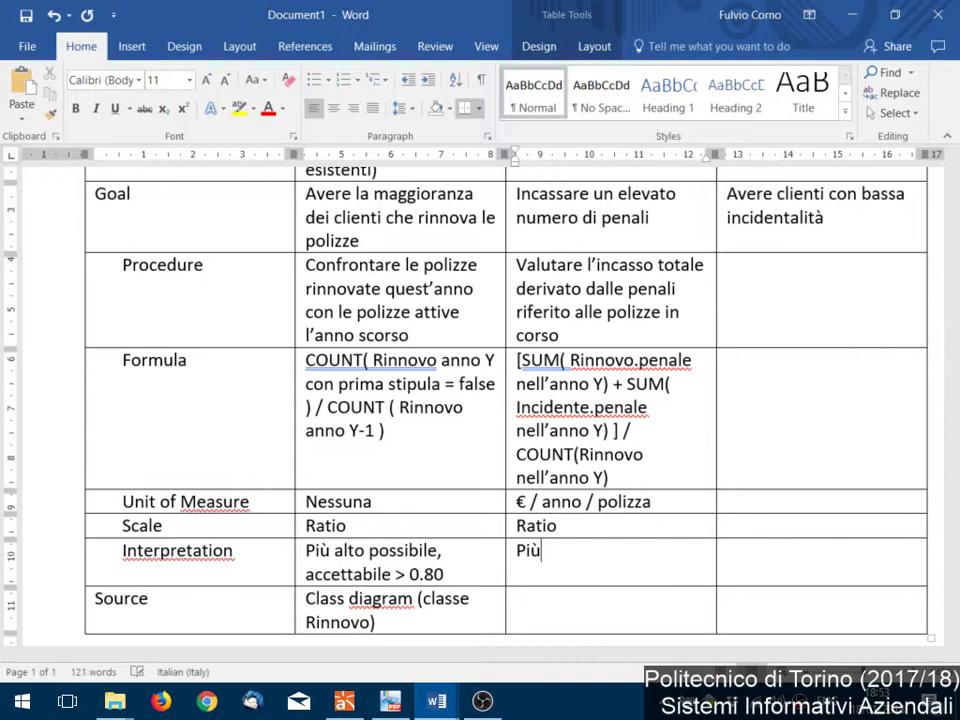
{"action": "type", "text": " alto possibi"}
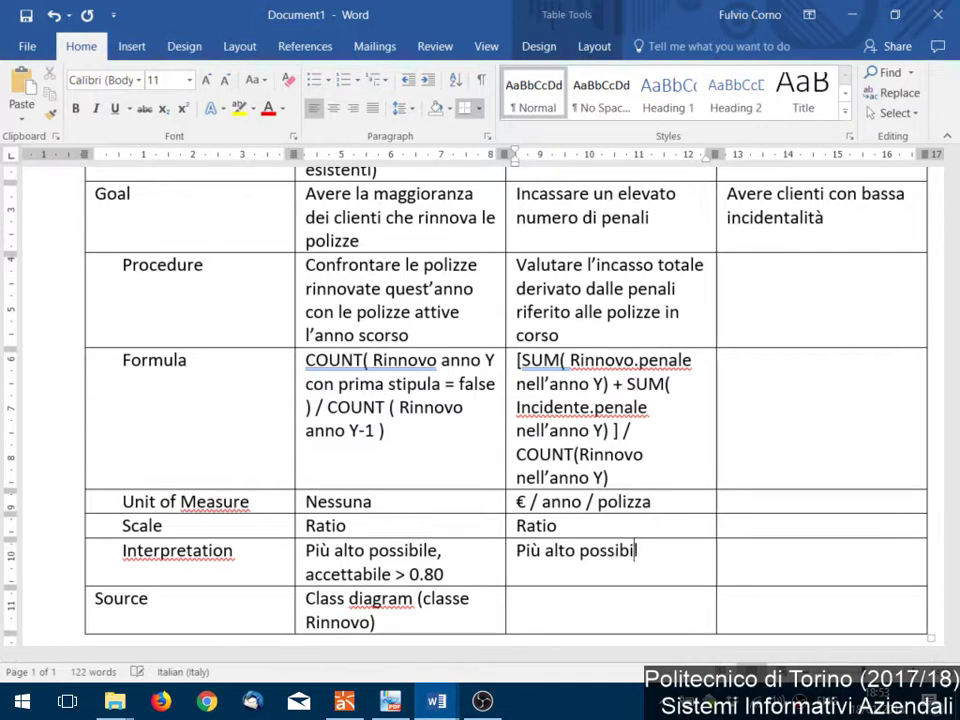
{"action": "type", "text": "le,"}
{"action": "key", "text": "Return"}
{"action": "type", "text": "acced"}
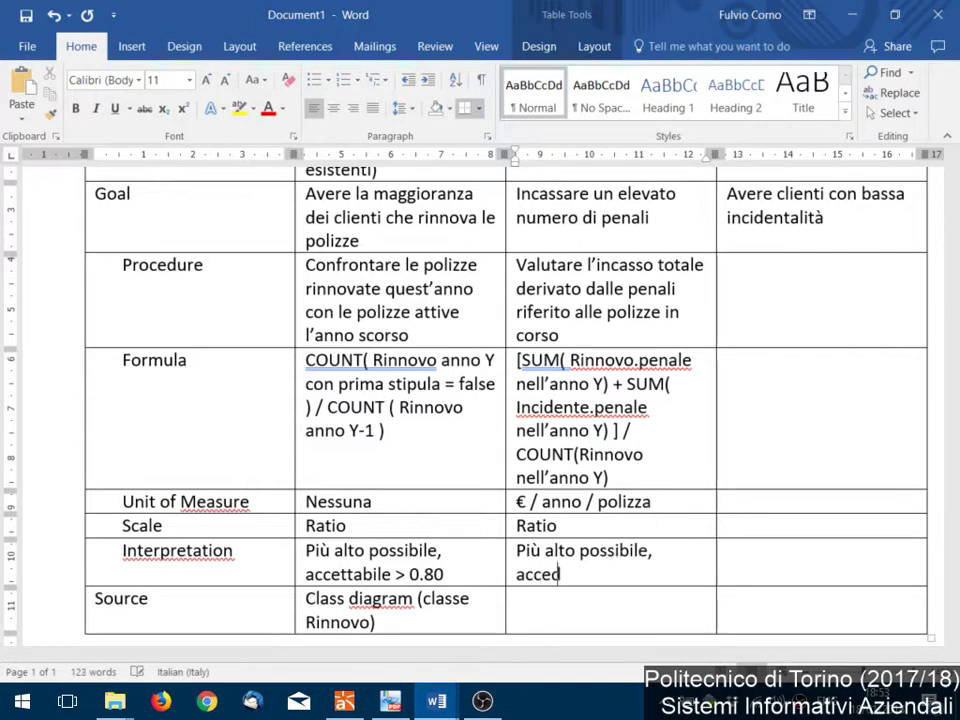
{"action": "key", "text": "BackSpace"}
{"action": "type", "text": "ttabile s"}
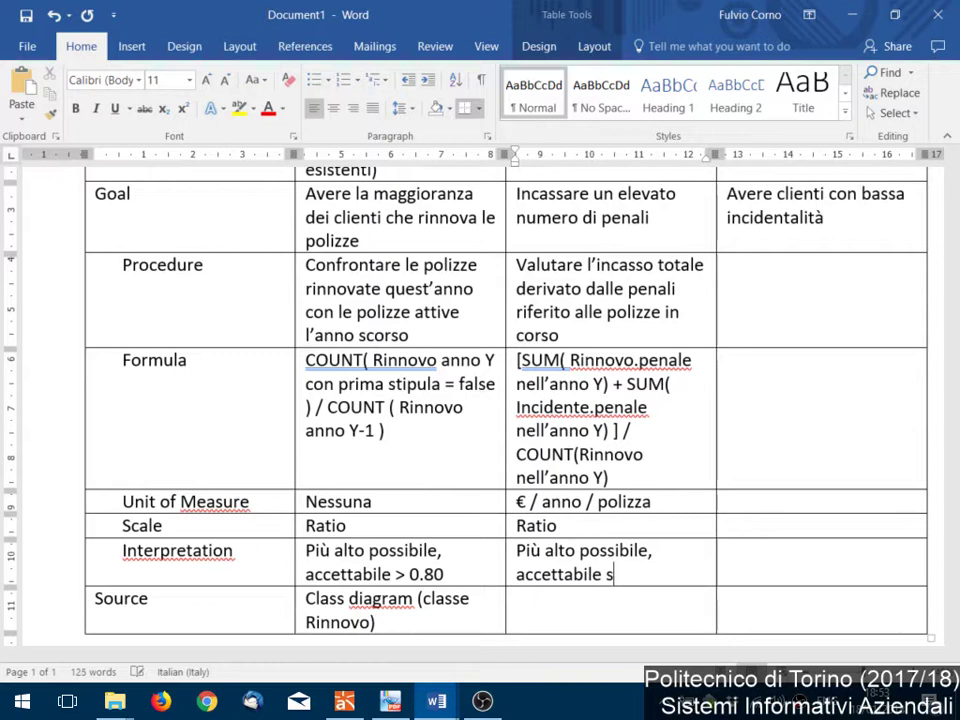
{"action": "key", "text": "BackSpace"}
{"action": "type", "text": "> 100€"}
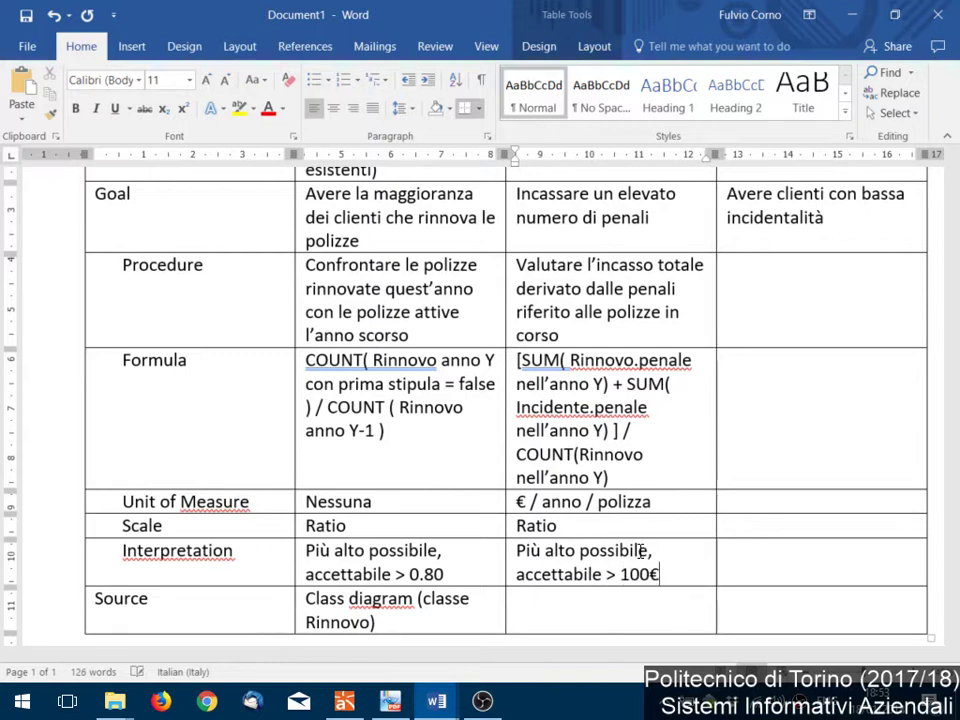
Change the threshold line of indicator 2's Interpretation to "ottimo > 100 €" and enter "Class diagram" as its Source
{"action": "key", "text": "Left"}
{"action": "double_click", "coordinate": [525, 574]}
{"action": "type", "text": "t"}
{"action": "key", "text": "BackSpace"}
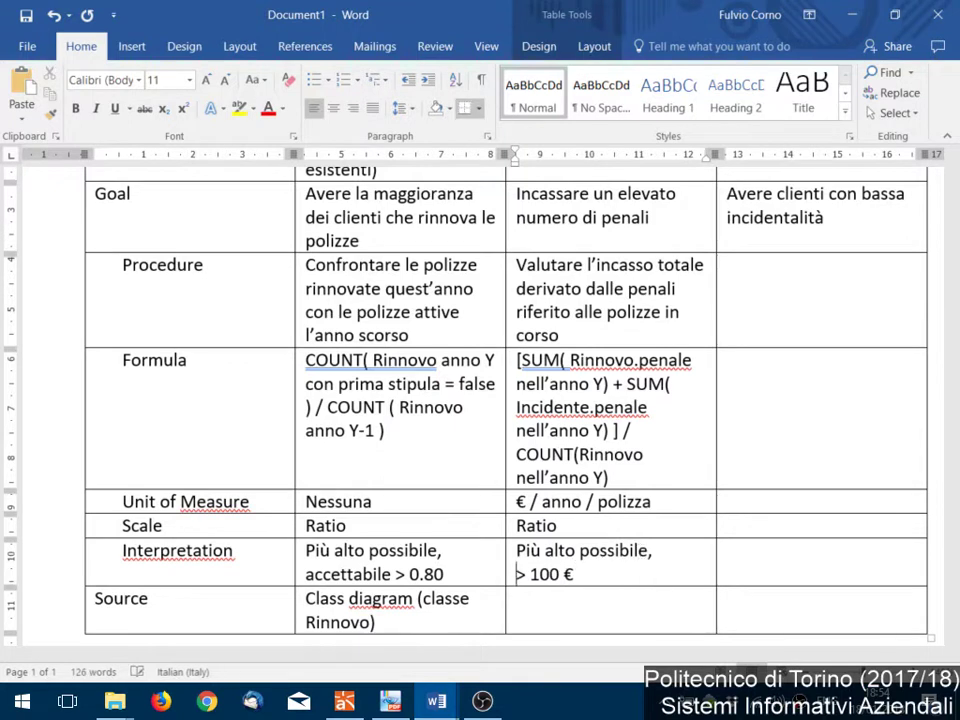
{"action": "type", "text": "ottimo"}
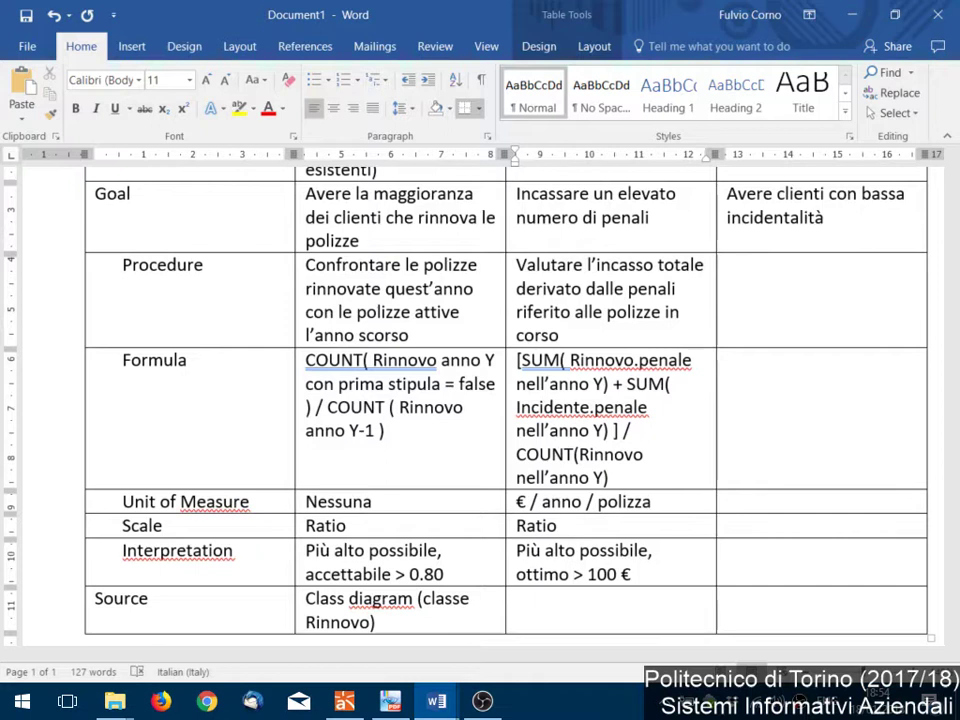
{"action": "key", "text": "Down"}
{"action": "type", "text": "Class diagram"}
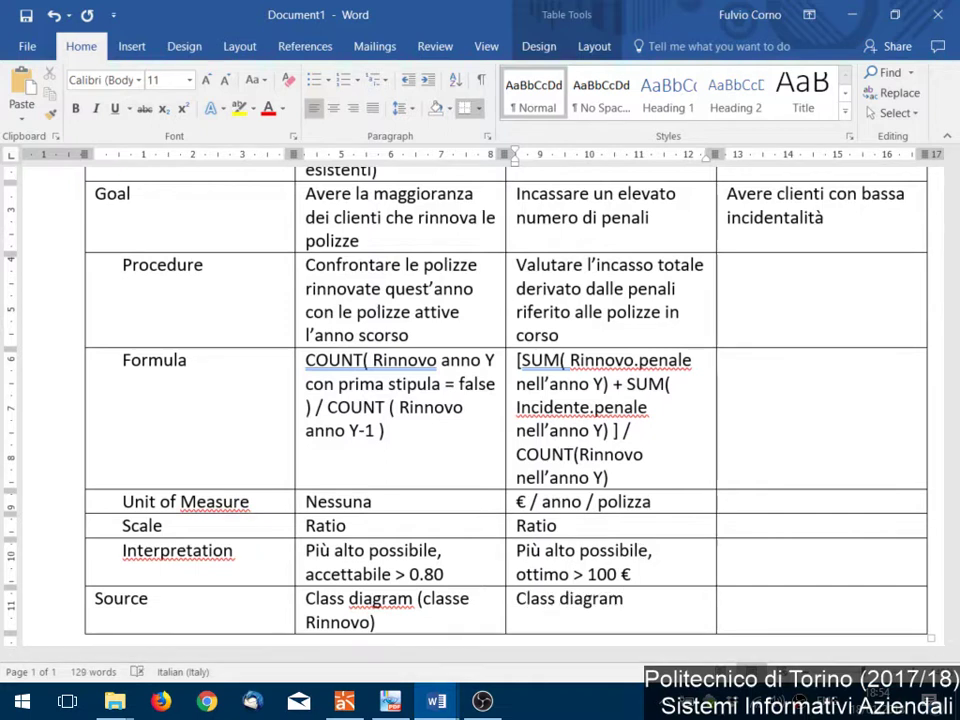
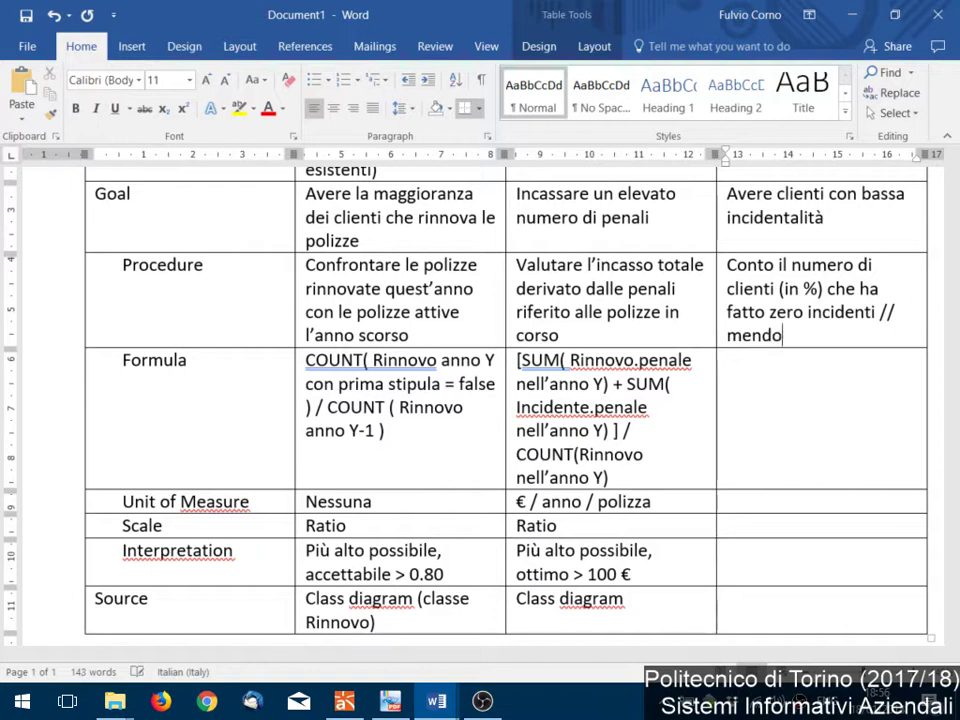
Complete the ending of indicator 3's Procedure as "meno di X incidenti"
{"action": "key", "text": "BackSpace"}
{"action": "key", "text": "BackSpace"}
{"action": "type", "text": "o di X incidenti"}
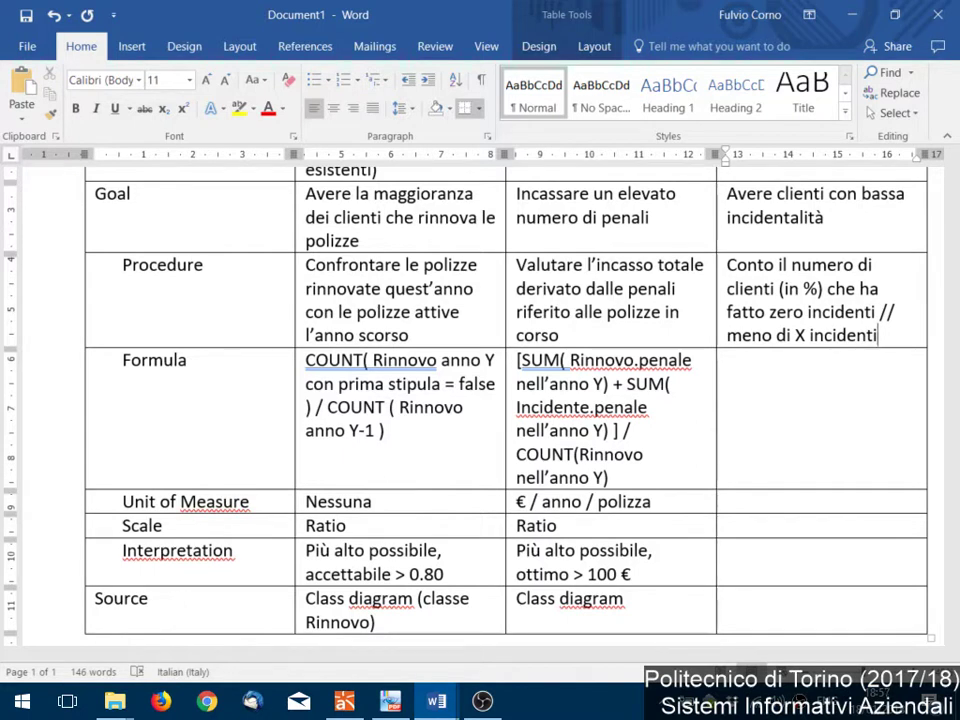
Start the Formula of indicator 3 with "COUNT("
{"action": "left_click", "coordinate": [858, 386]}
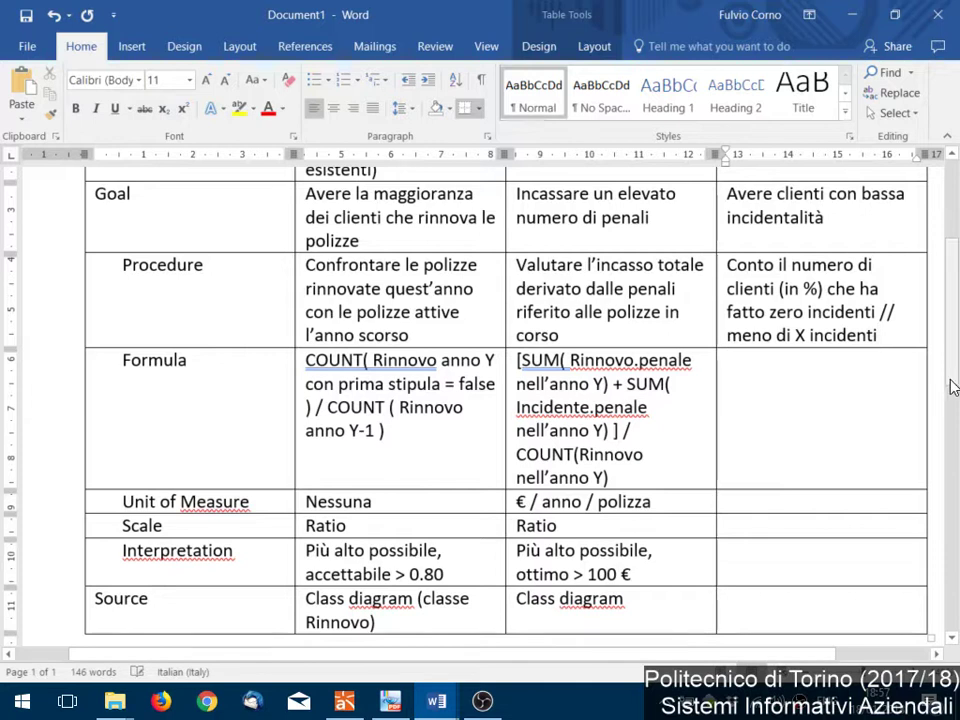
{"action": "scroll", "coordinate": [953, 380], "scroll_direction": "down", "scroll_amount": 1}
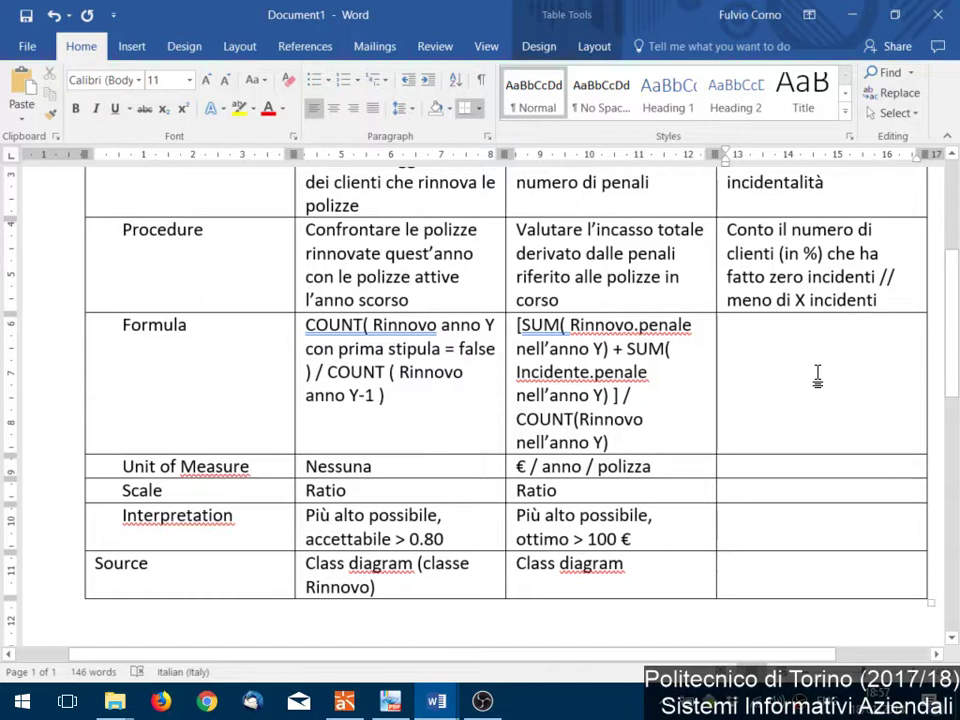
{"action": "type", "text": "COUNT("}
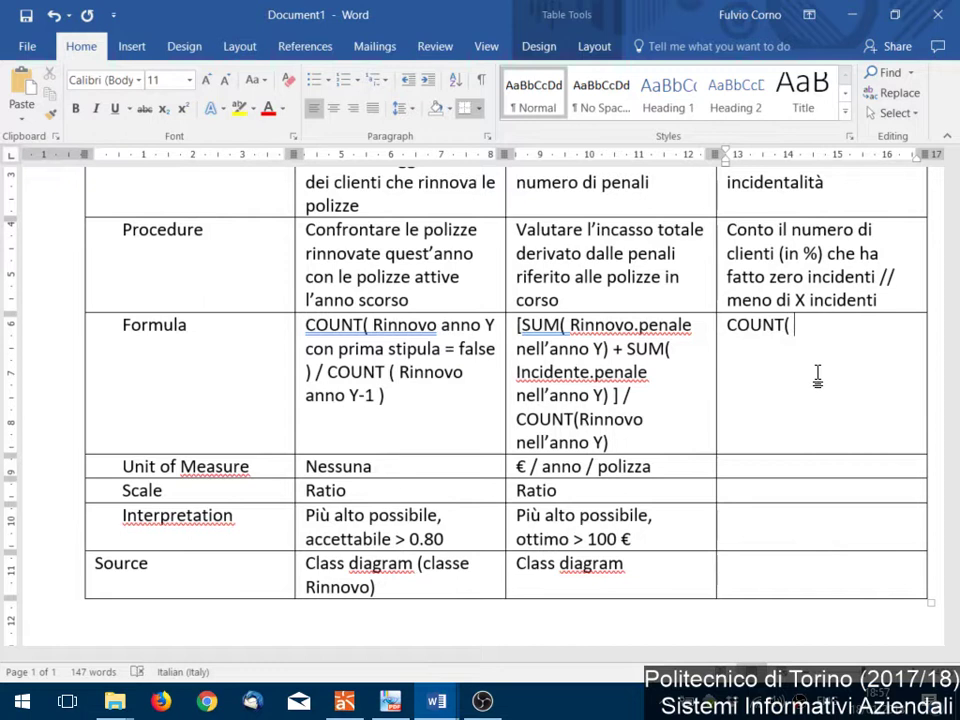
{"action": "type", "text": "P"}
{"action": "key", "text": "BackSpace"}
{"action": "scroll", "coordinate": [817, 374], "scroll_direction": "up", "scroll_amount": 3}
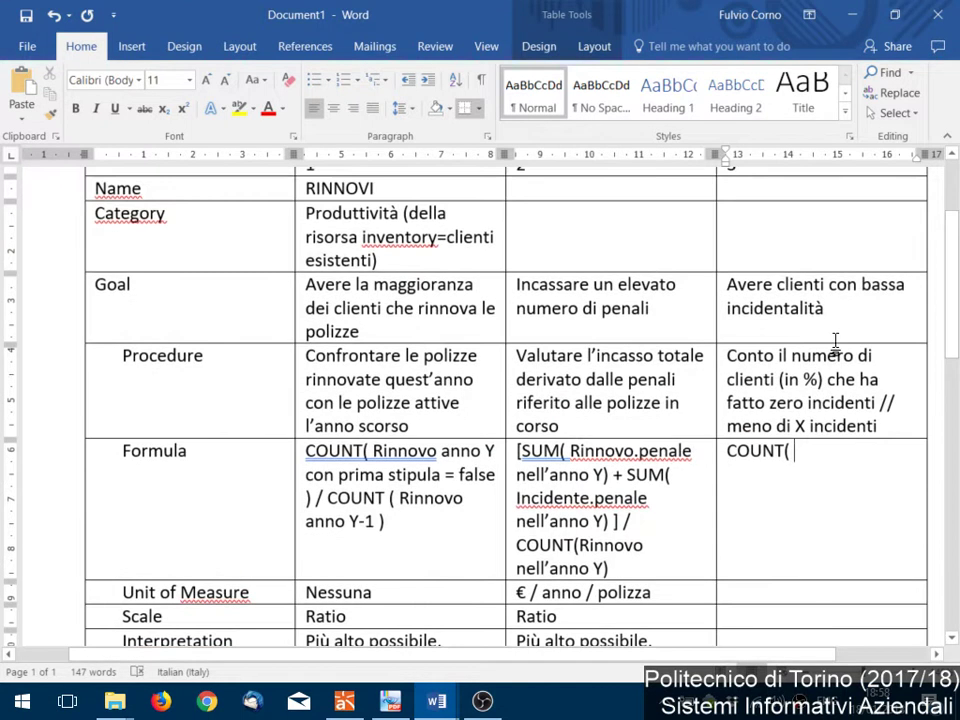
{"action": "scroll", "coordinate": [824, 386], "scroll_direction": "down", "scroll_amount": 2}
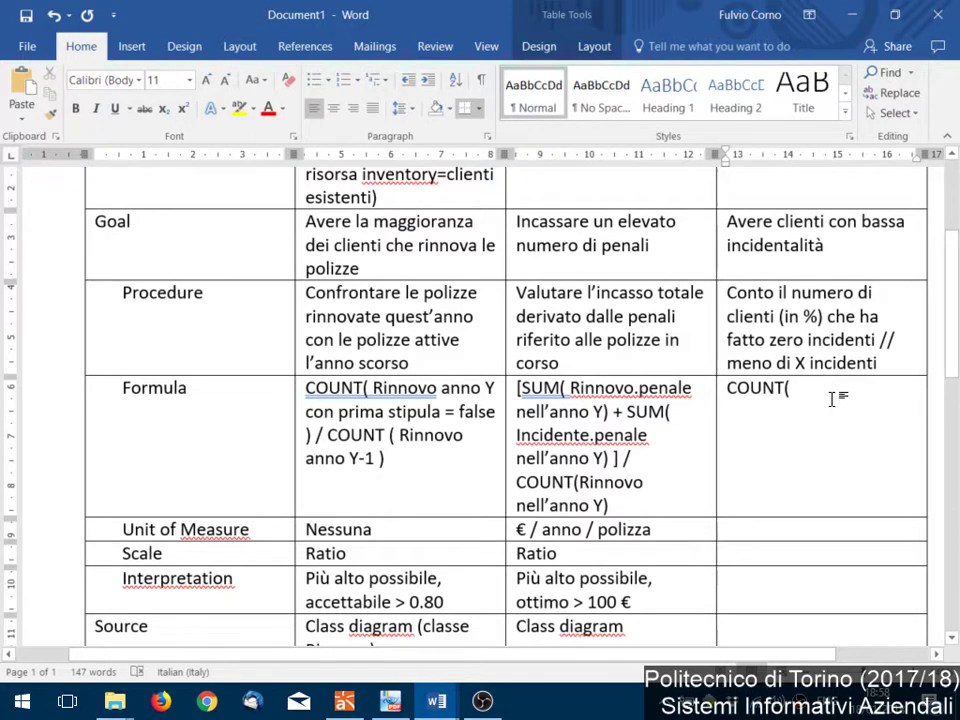
{"action": "double_click", "coordinate": [797, 225]}
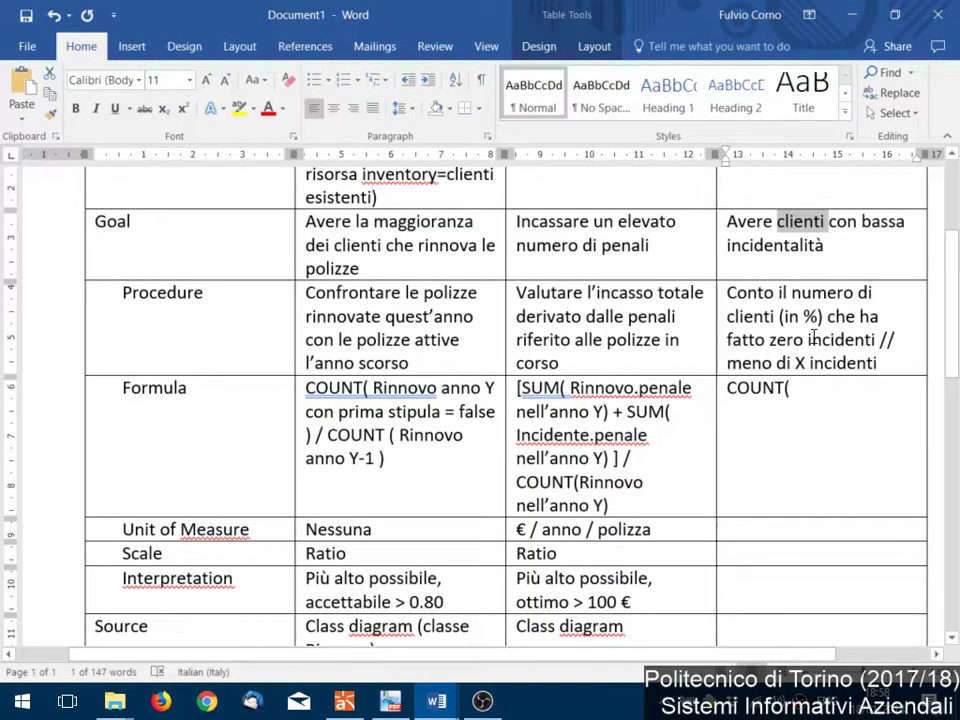
{"action": "left_click", "coordinate": [815, 395]}
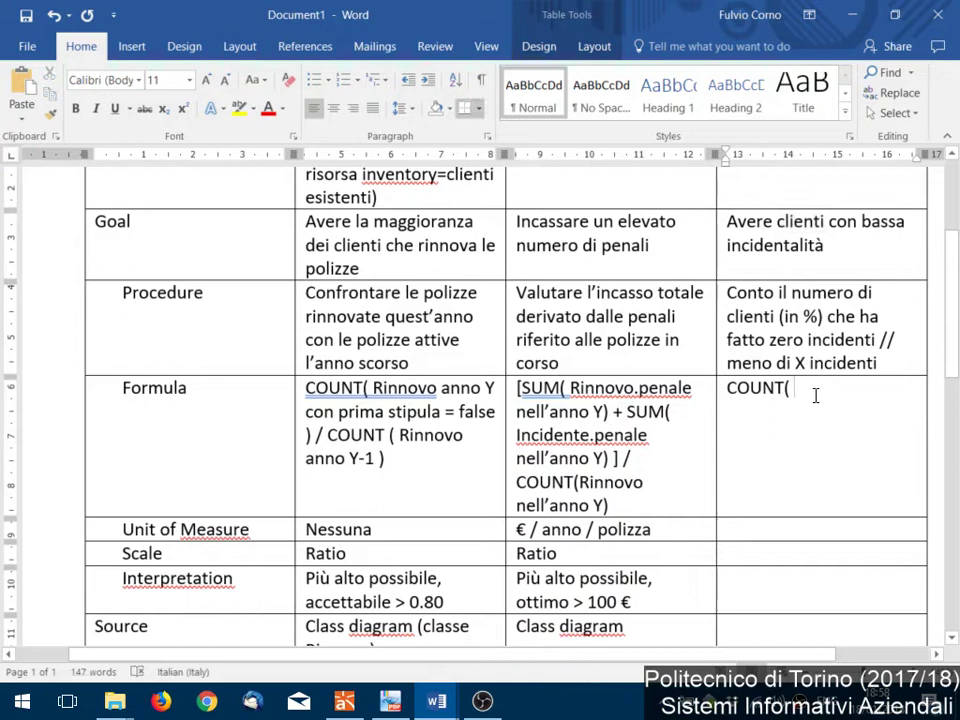
Enter "Clienti senza incidenti nell'anno Y" as the content of the first COUNT in indicator 3's Formula
{"action": "type", "text": "Clienti s"}
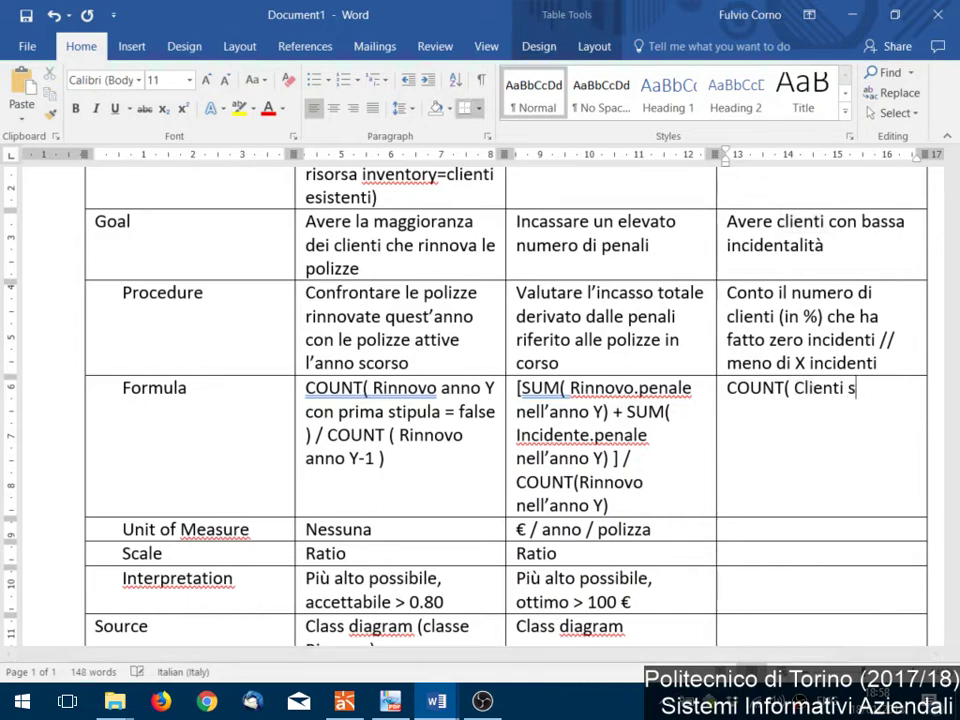
{"action": "type", "text": "enza incen"}
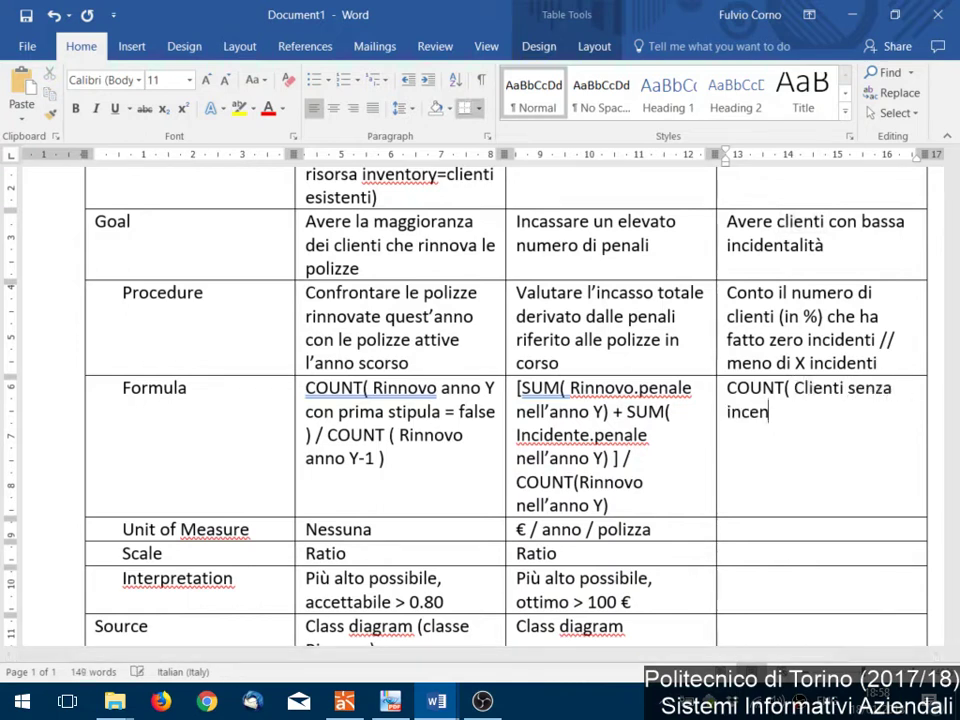
{"action": "type", "text": "di nell"}
{"action": "key", "text": "BackSpace"}
{"action": "key", "text": "BackSpace"}
{"action": "key", "text": "BackSpace"}
{"action": "key", "text": "BackSpace"}
{"action": "key", "text": "BackSpace"}
{"action": "key", "text": "BackSpace"}
{"action": "key", "text": "BackSpace"}
{"action": "key", "text": "BackSpace"}
{"action": "key", "text": "BackSpace"}
{"action": "key", "text": "BackSpace"}
{"action": "type", "text": "cidenti nell'anno Y"}
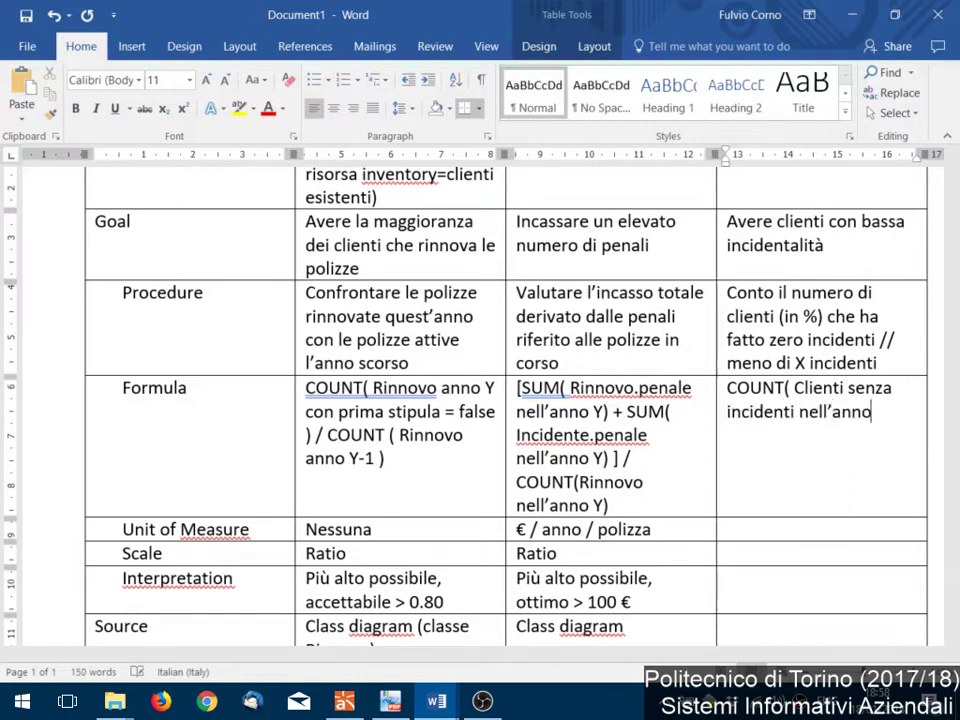
Close the first COUNT in indicator 3's Formula and divide it by "COUNT ( Clienti attivi nell'anno Y )"
{"action": "type", "text": " ) / COUNT ("}
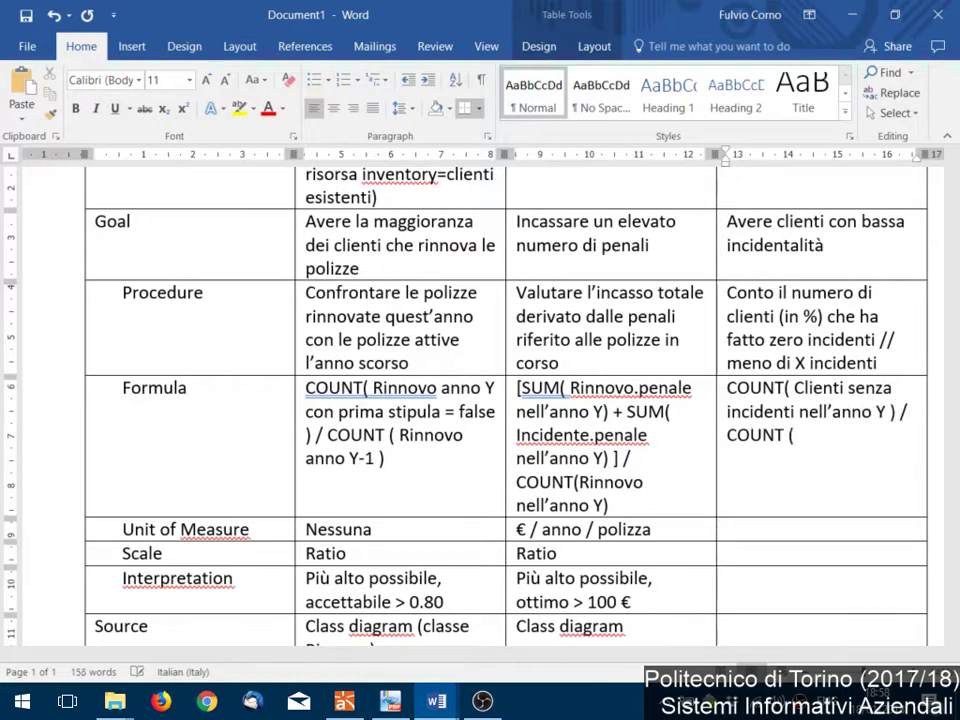
{"action": "type", "text": " Clienti ann"}
{"action": "key", "text": "BackSpace"}
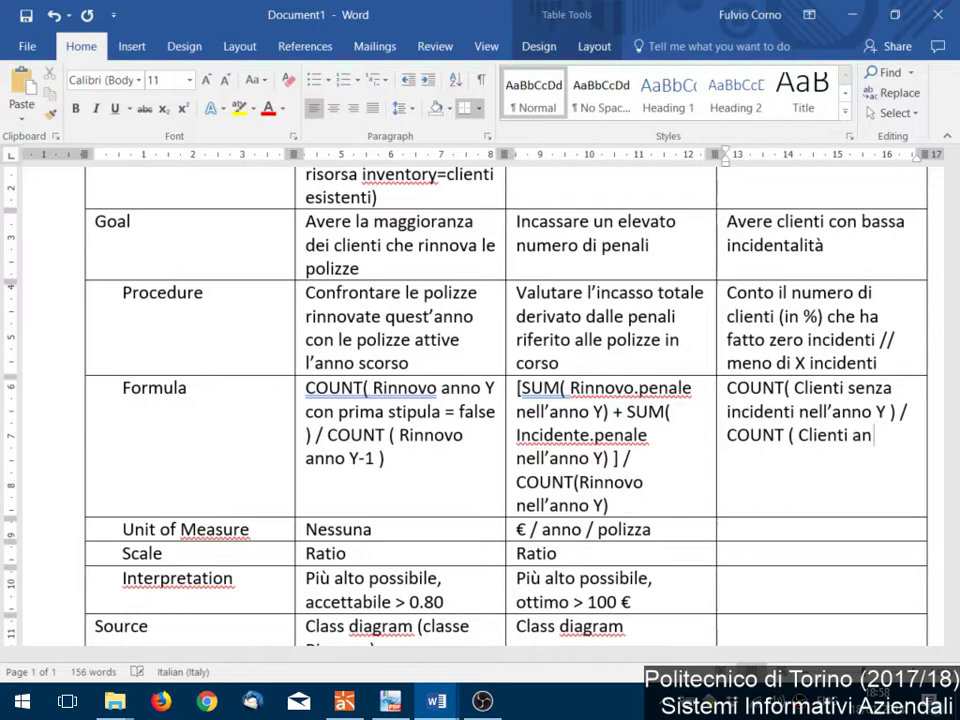
{"action": "key", "text": "BackSpace"}
{"action": "type", "text": "ttivi nell’an"}
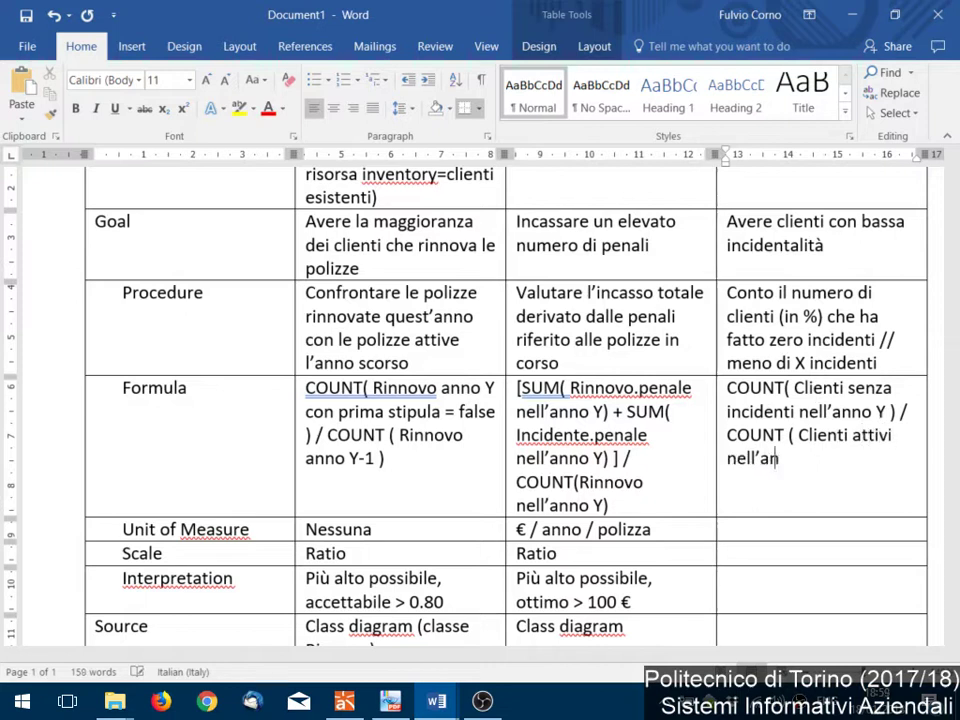
{"action": "type", "text": "no Y )"}
{"action": "key", "text": "Return"}
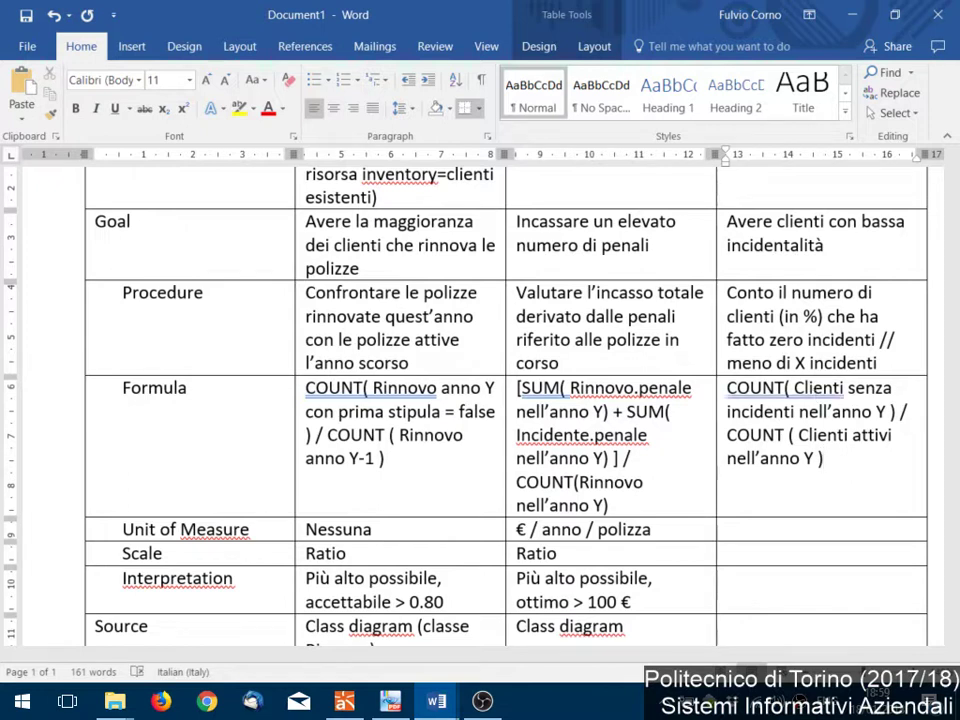
Replace "Clienti attivi" in the denominator of indicator 3's Formula with "Proprietario con almeno un Rinnovo"
{"action": "key", "text": "Up"}
{"action": "key", "text": "Up"}
{"action": "key", "text": "ctrl+Right"}
{"action": "key", "text": "ctrl+Right"}
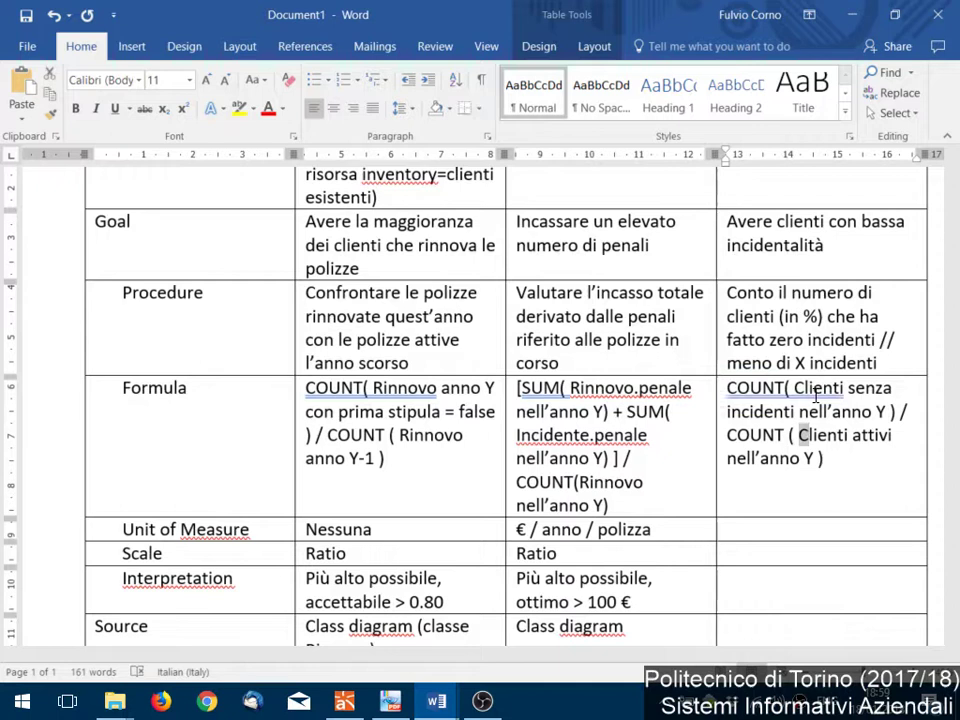
{"action": "key", "text": "ctrl+shift+Right"}
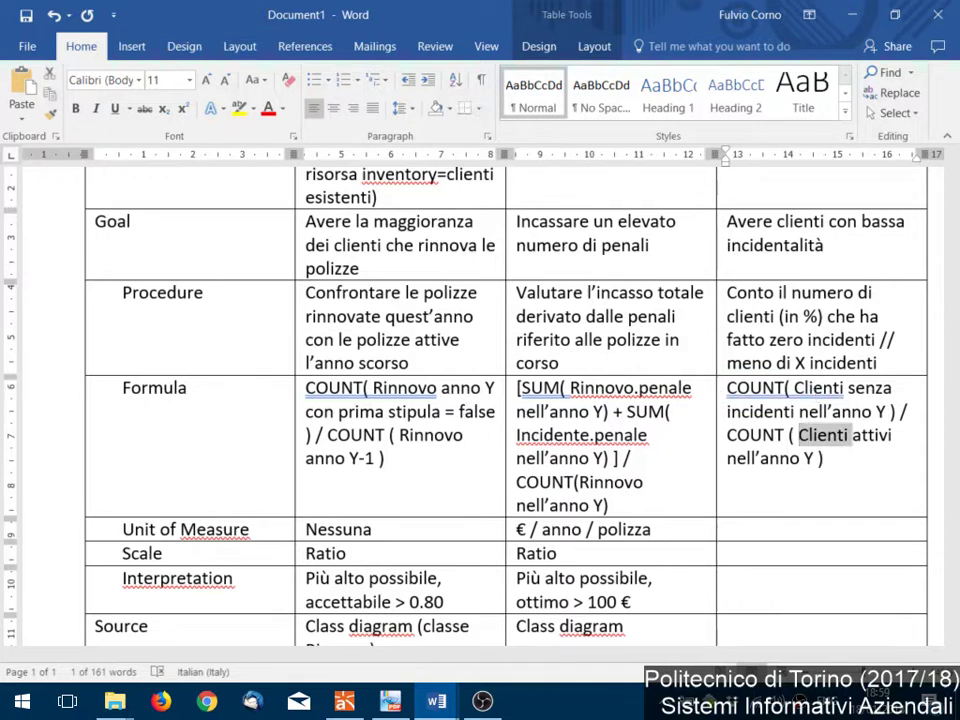
{"action": "type", "text": "Proprietaro co"}
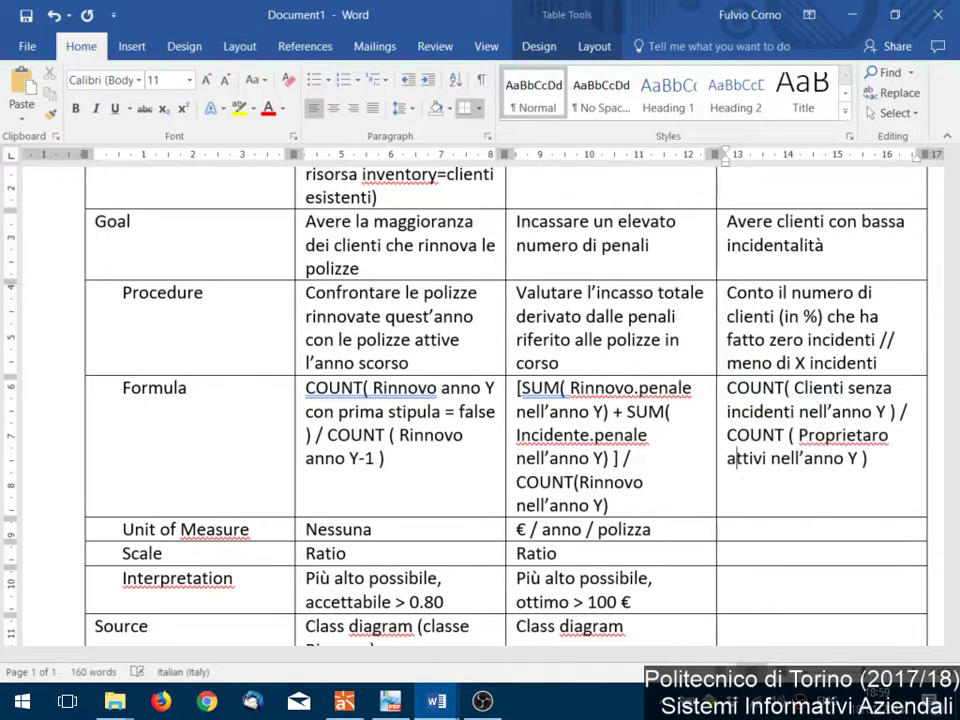
{"action": "key", "text": "BackSpace"}
{"action": "key", "text": "BackSpace"}
{"action": "key", "text": "BackSpace"}
{"action": "key", "text": "BackSpace"}
{"action": "key", "text": "BackSpace"}
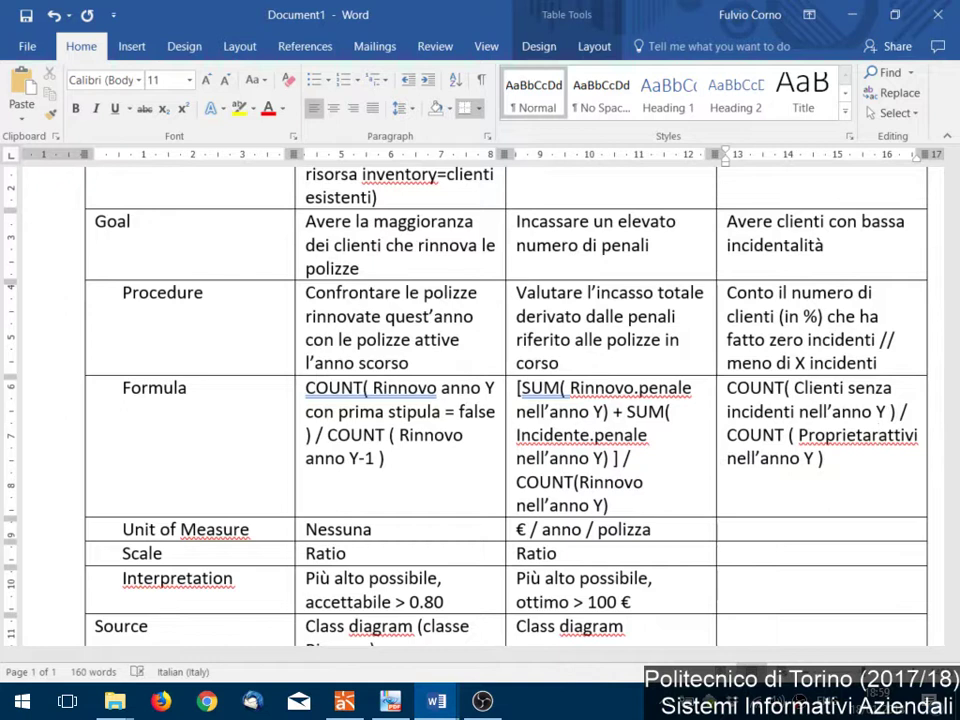
{"action": "type", "text": "rio con alme"}
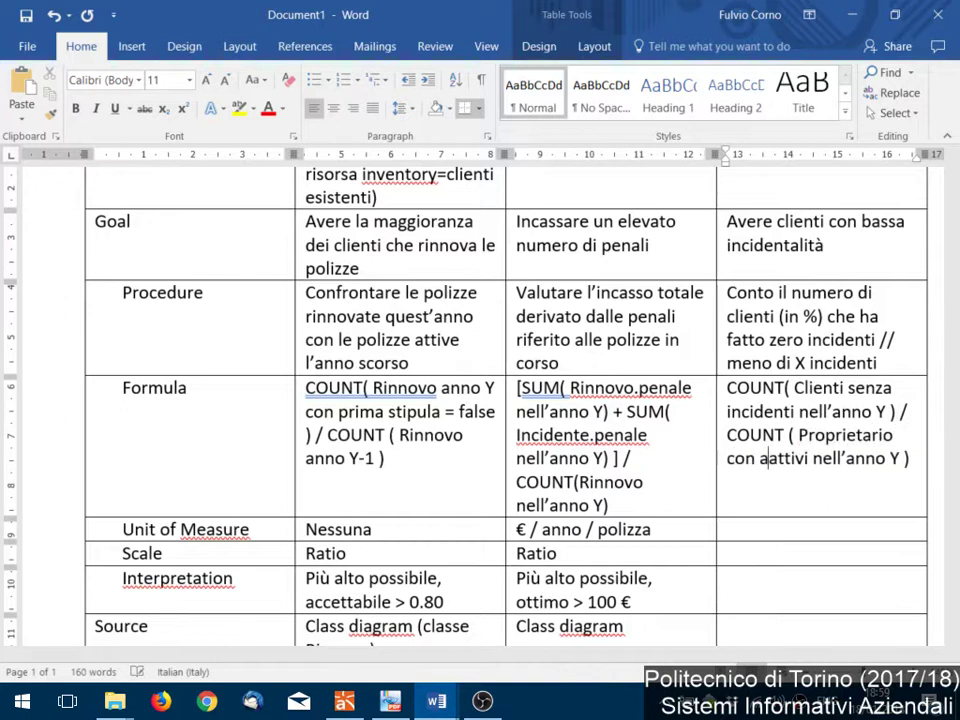
{"action": "type", "text": "no un Rinnovo"}
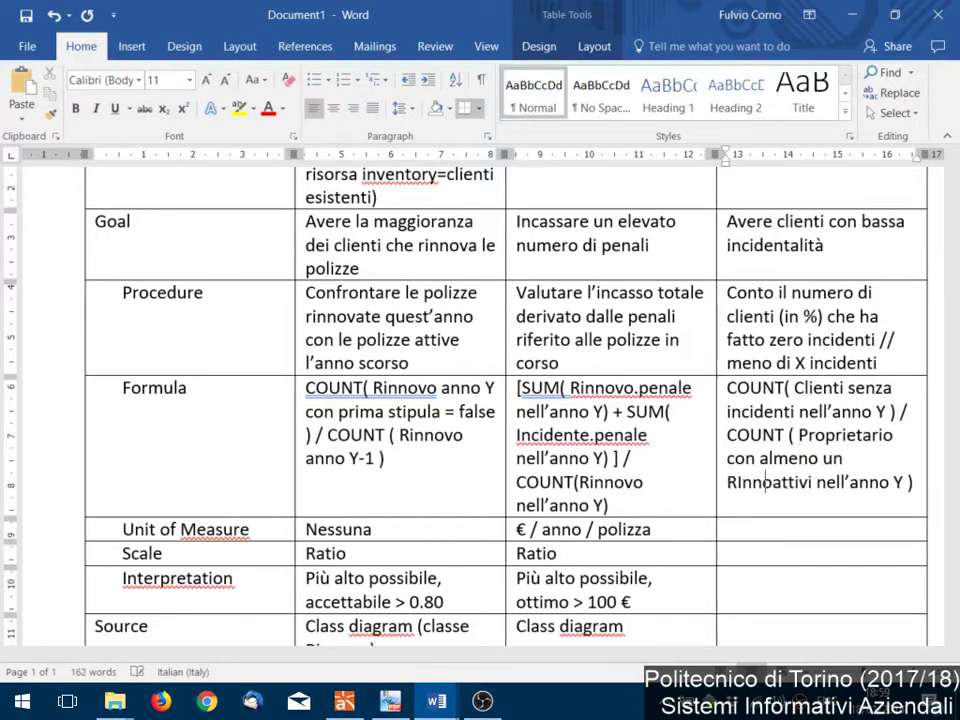
{"action": "key", "text": "ctrl+shift+Right"}
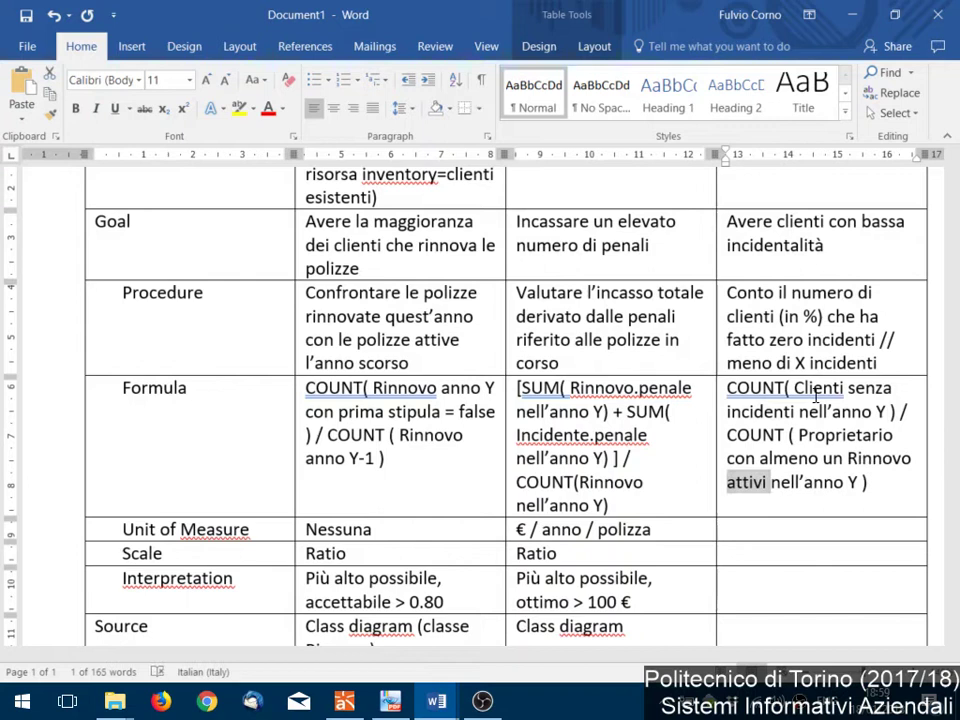
{"action": "key", "text": "Delete"}
Replace the first COUNT's content in indicator 3's Formula with a copy of the denominator's "Proprietario con almeno un Rinnovo nell'anno Y"
{"action": "key", "text": "Up"}
{"action": "key", "text": "Up"}
{"action": "key", "text": "Up"}
{"action": "key", "text": "Up"}
{"action": "key", "text": "ctrl+Right"}
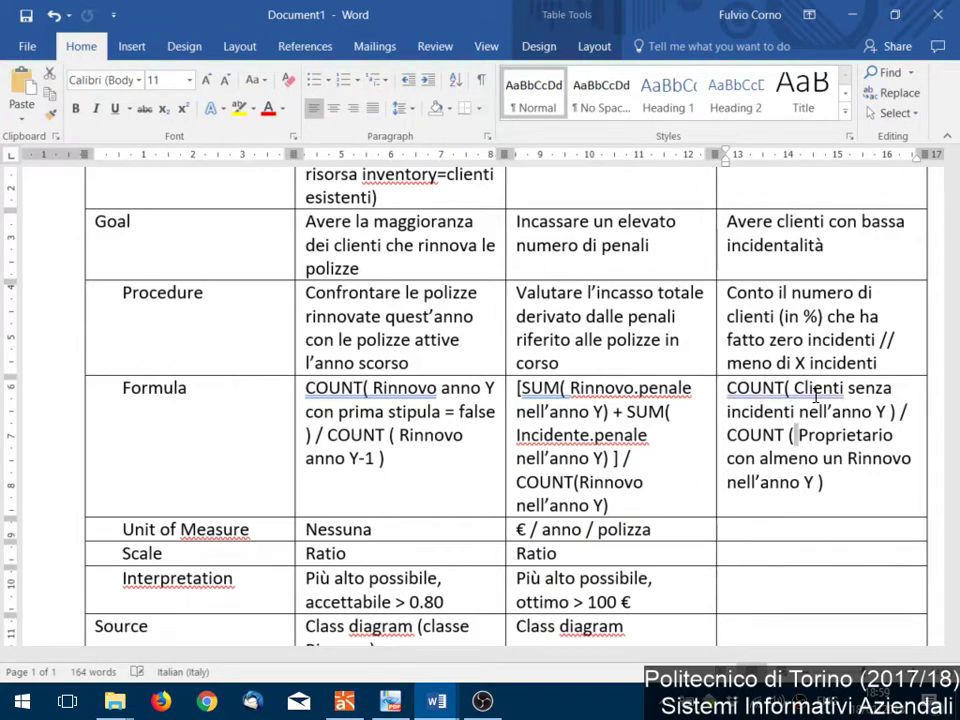
{"action": "key", "text": "ctrl+shift+Right"}
{"action": "key", "text": "ctrl+shift+Right"}
{"action": "key", "text": "ctrl+shift+Right"}
{"action": "key", "text": "ctrl+shift+Right"}
{"action": "key", "text": "ctrl+shift+Right"}
{"action": "key", "text": "ctrl+shift+Right"}
{"action": "key", "text": "ctrl+shift+Right"}
{"action": "key", "text": "ctrl+shift+Right"}
{"action": "key", "text": "ctrl+c"}
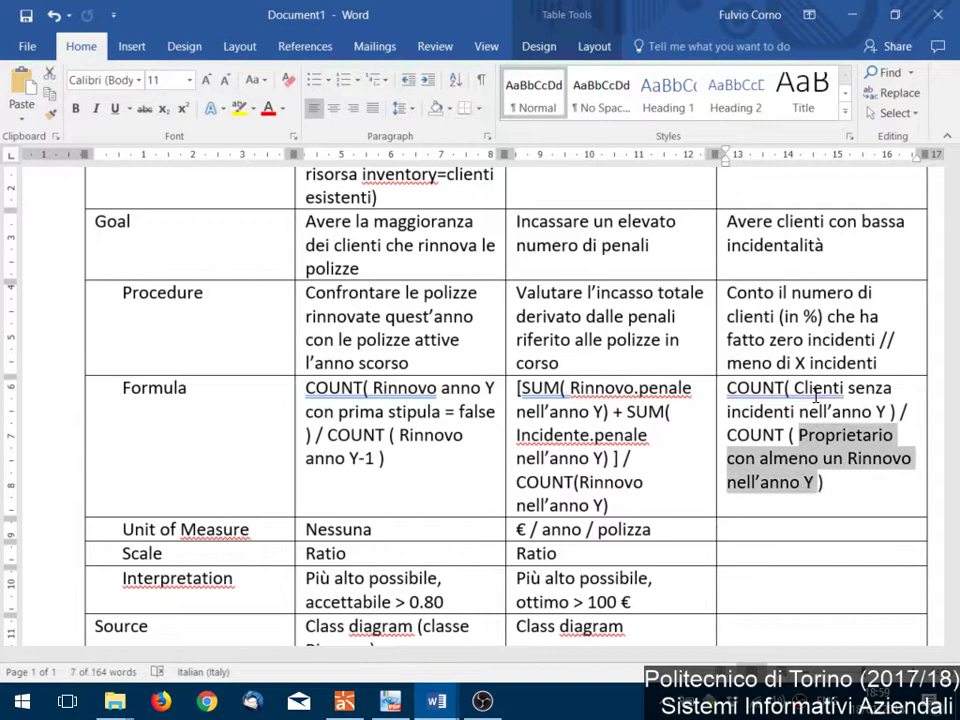
{"action": "key", "text": "ctrl+z"}
{"action": "key", "text": "ctrl+Right"}
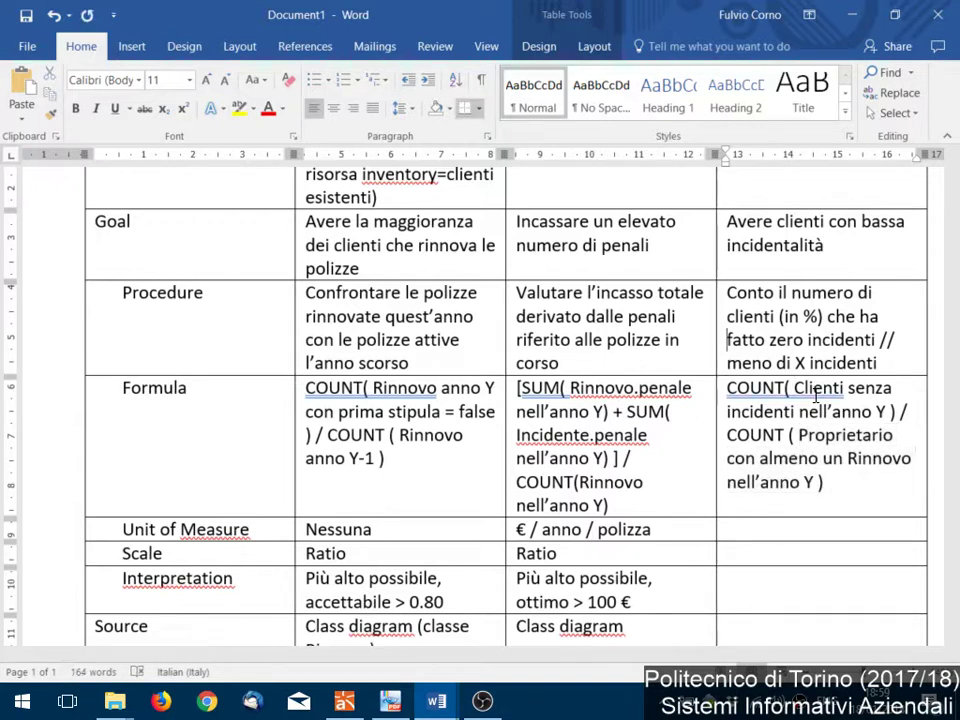
{"action": "key", "text": "ctrl+shift+Right"}
{"action": "key", "text": "ctrl+shift+Right"}
{"action": "key", "text": "ctrl+shift+Right"}
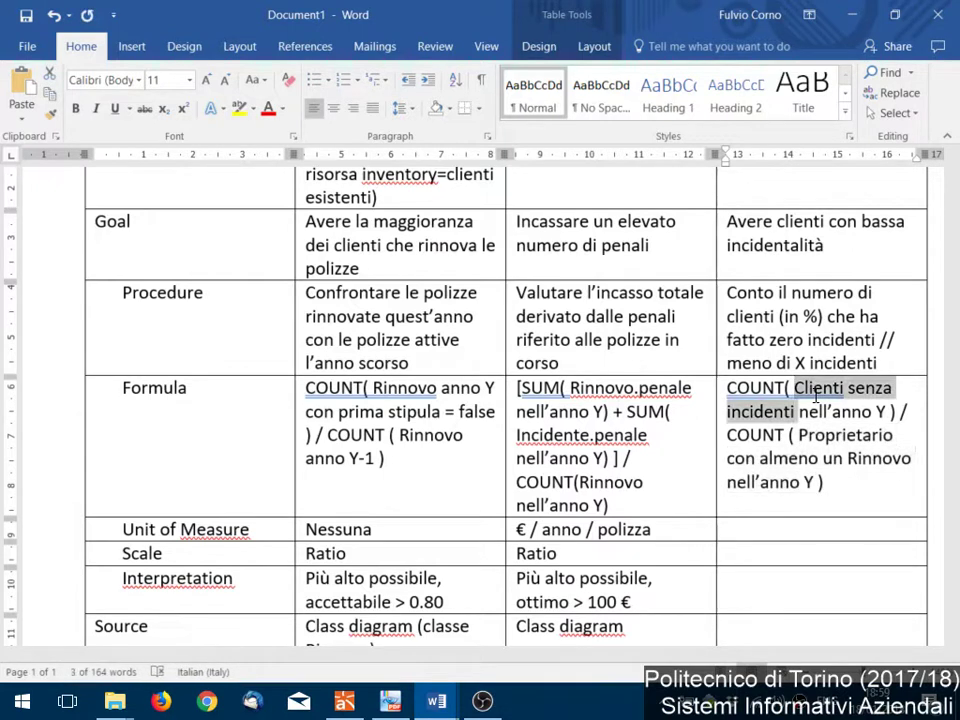
{"action": "key", "text": "ctrl+shift+Right"}
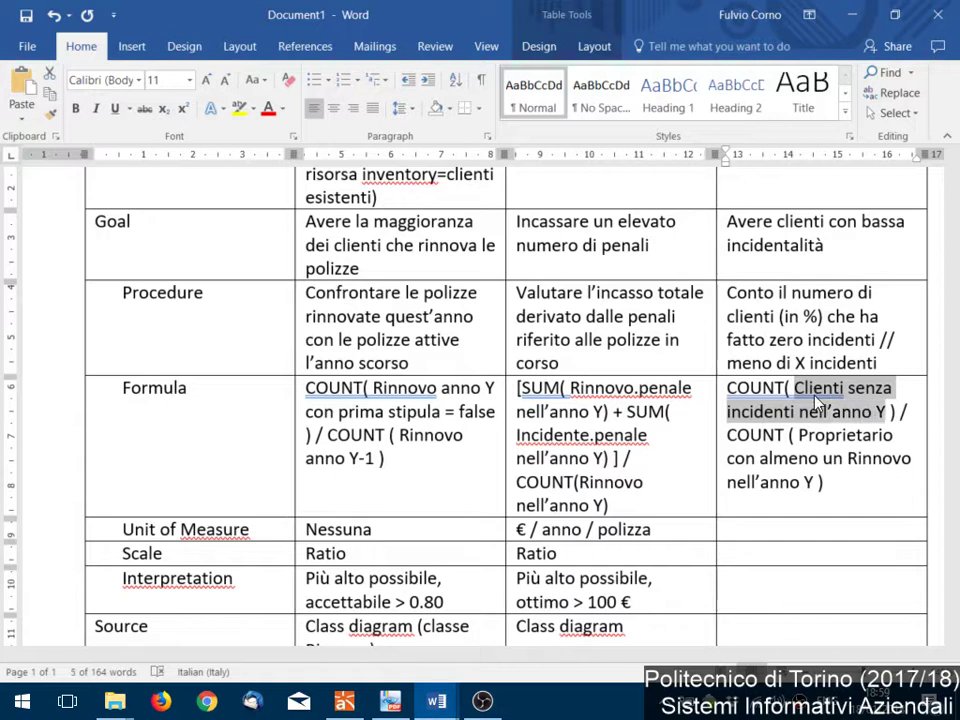
{"action": "key", "text": "ctrl+v"}
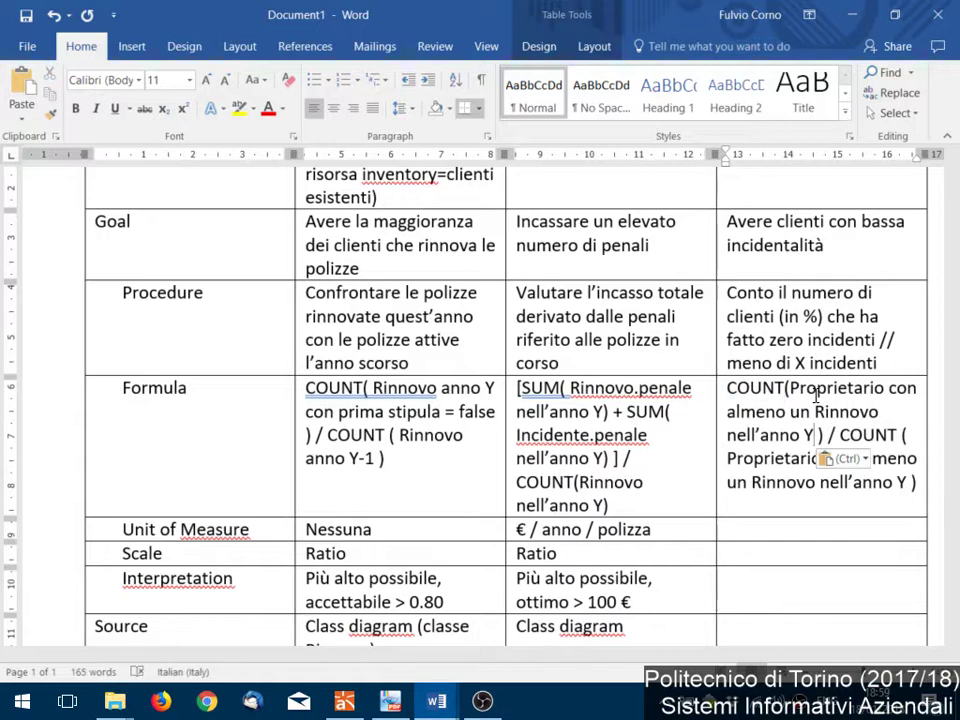
Add "che non abbiano alcun Incidente" to the numerator of indicator 3's Formula and end the formula with "* 100"
{"action": "type", "text": "che non"}
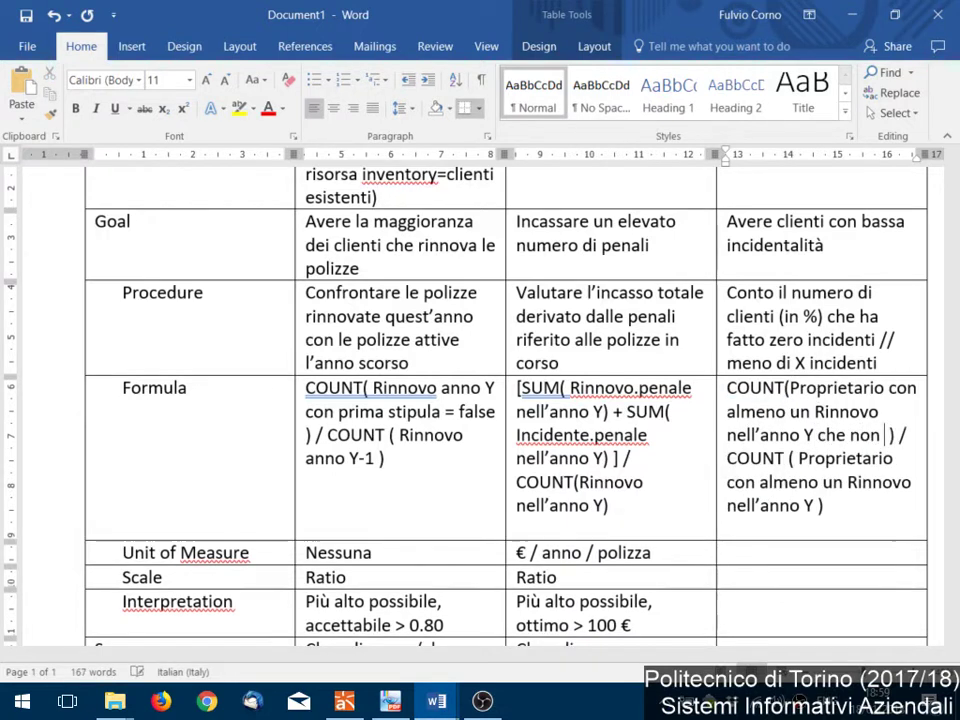
{"action": "type", "text": " ab"}
{"action": "type", "text": "biano alcu"}
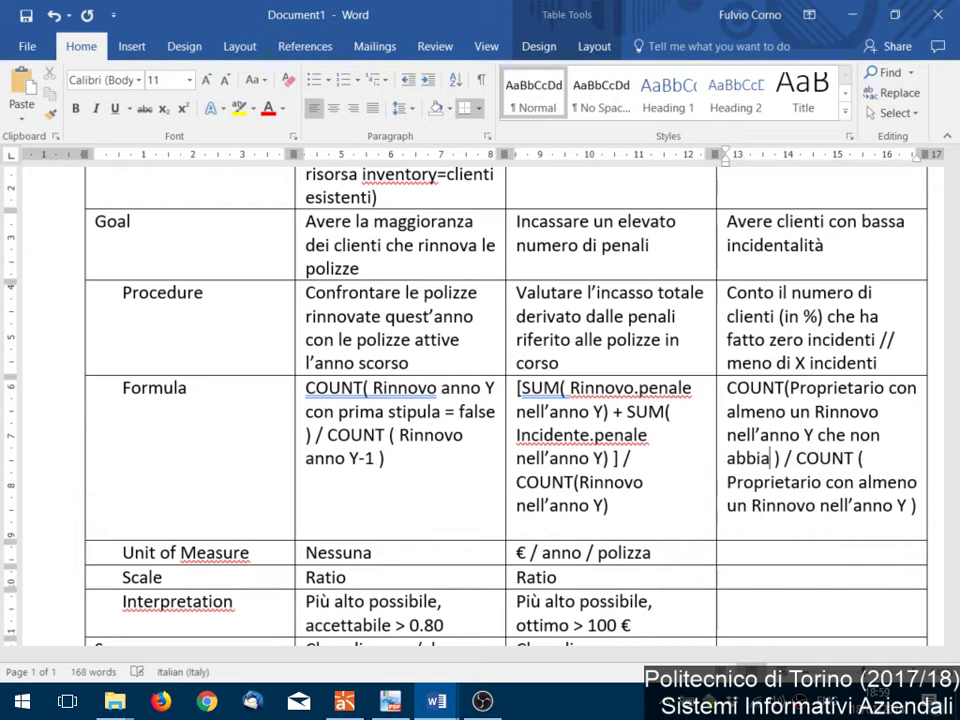
{"action": "type", "text": "n Incidente"}
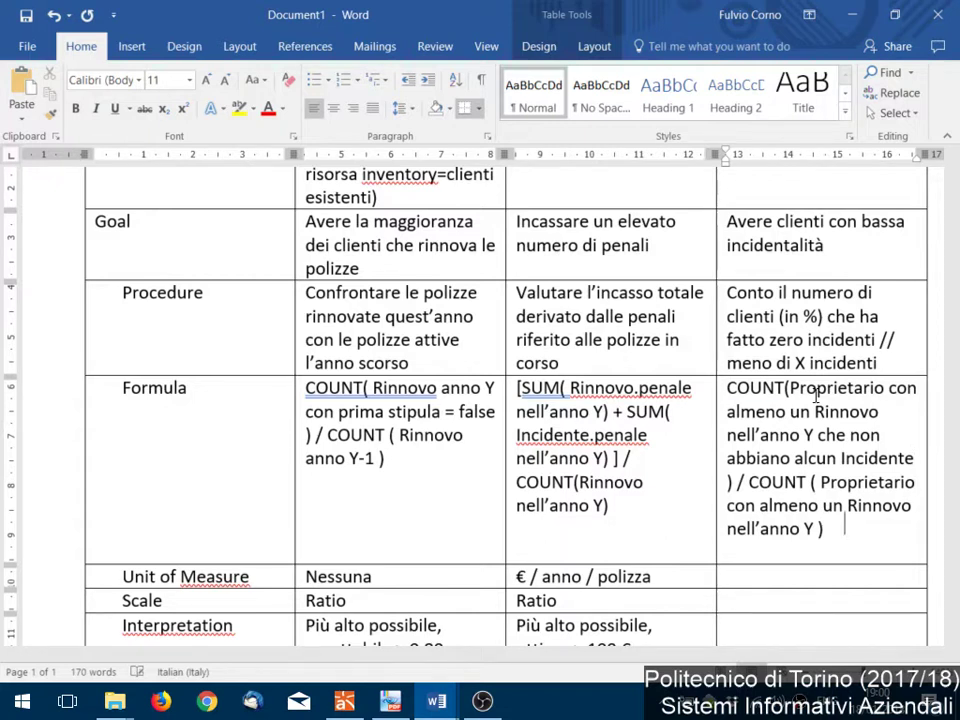
{"action": "type", "text": "* 100"}
{"action": "key", "text": "Delete"}
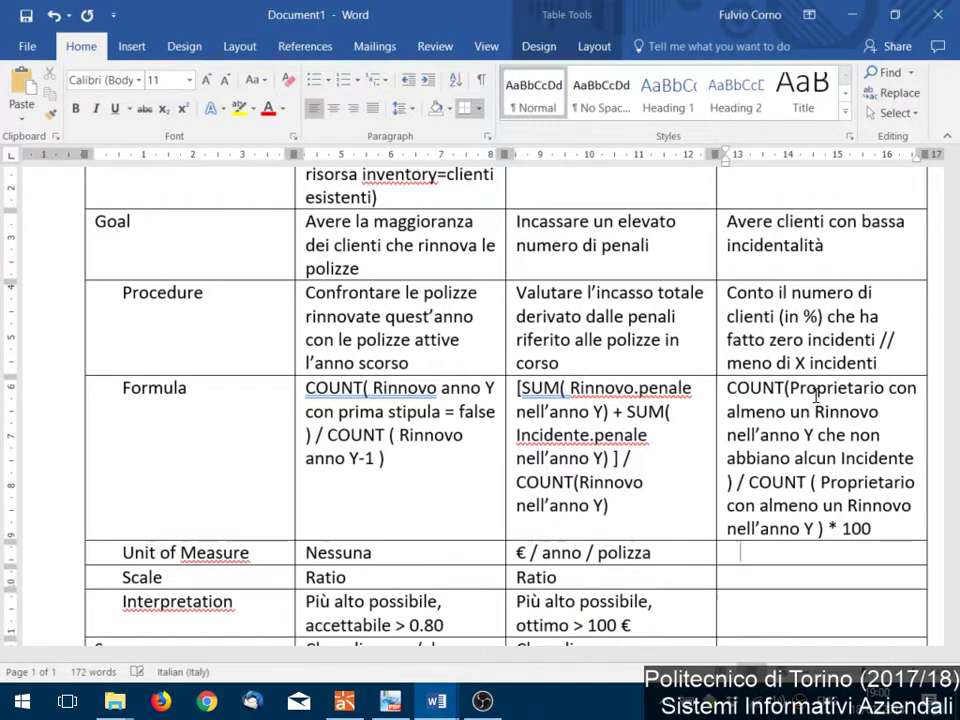
Enter "%" as the Unit of Measure and "Ratio" as the Scale of indicator 3
{"action": "type", "text": "%"}
{"action": "key", "text": "Down"}
{"action": "type", "text": "R"}
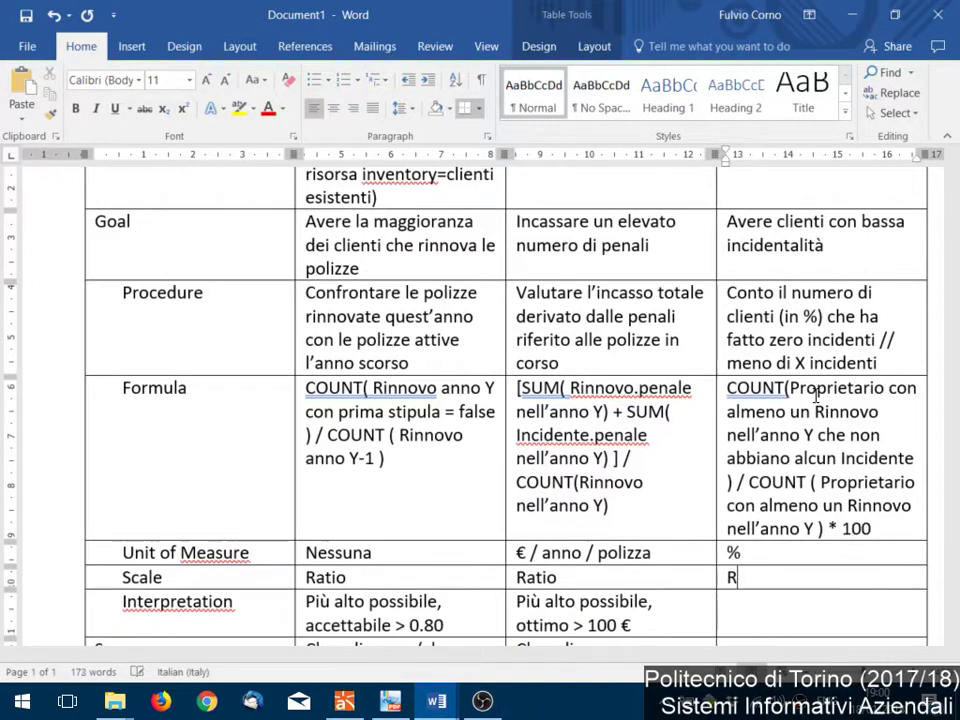
{"action": "type", "text": "atio"}
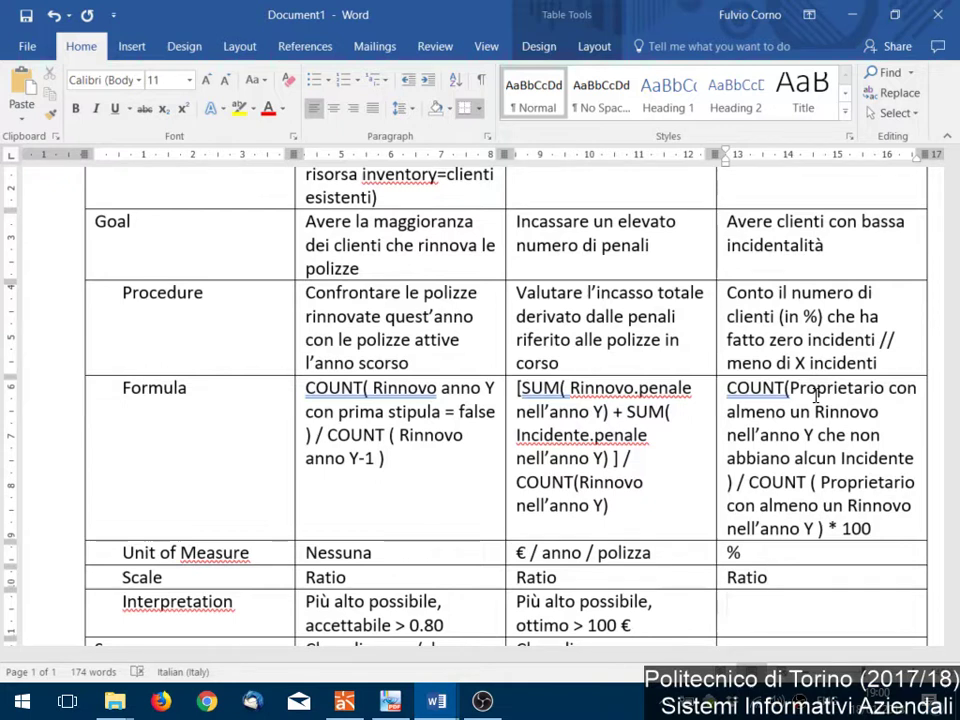
Enter "Più alto possibile, accettabile se > 90" as the Interpretation of indicator 3
{"action": "type", "text": "Piu"}
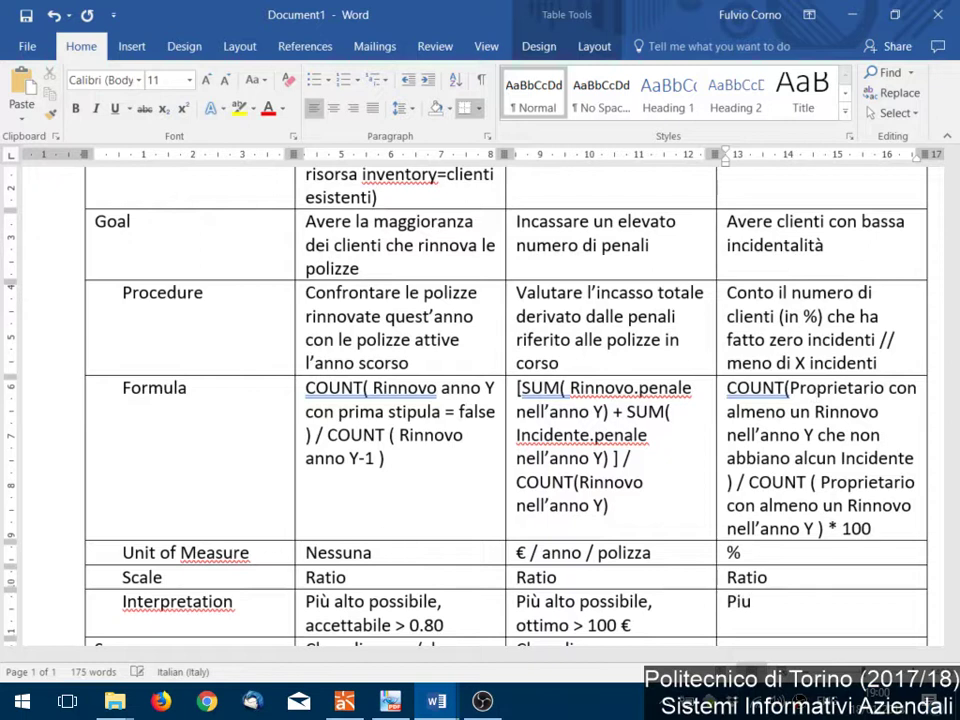
{"action": "key", "text": "BackSpace"}
{"action": "type", "text": "ù alto poss"}
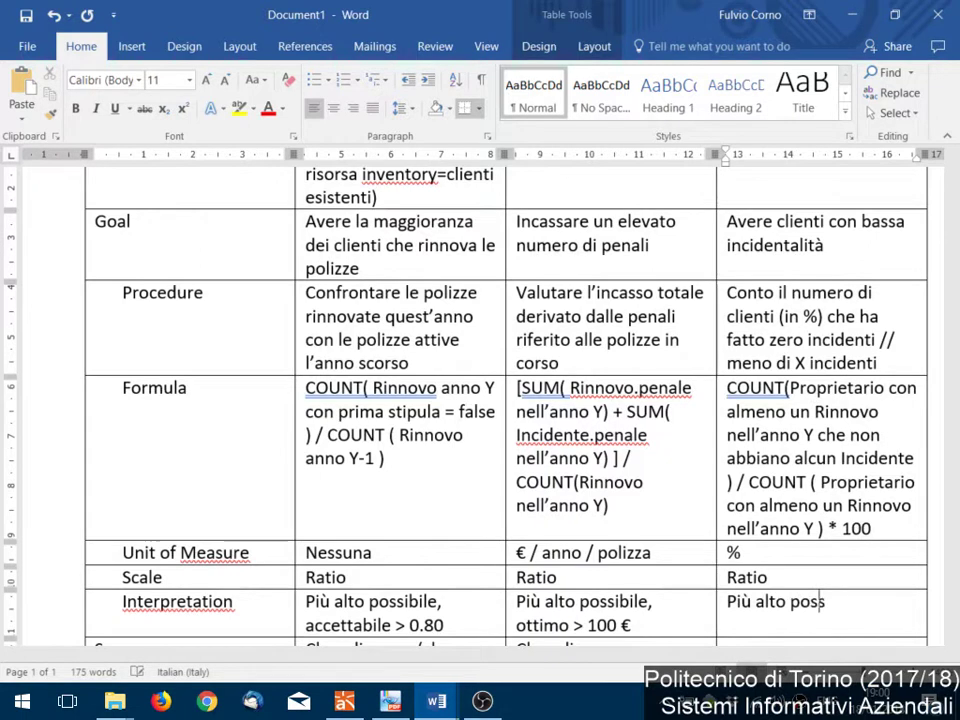
{"action": "type", "text": "ibile, acce"}
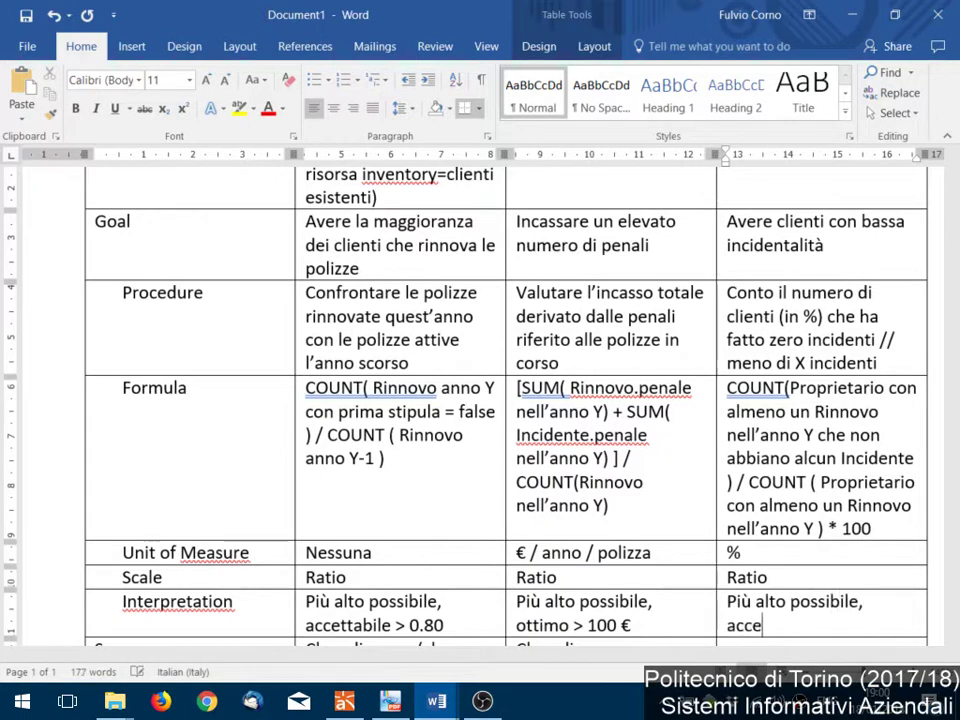
{"action": "type", "text": "ttabi"}
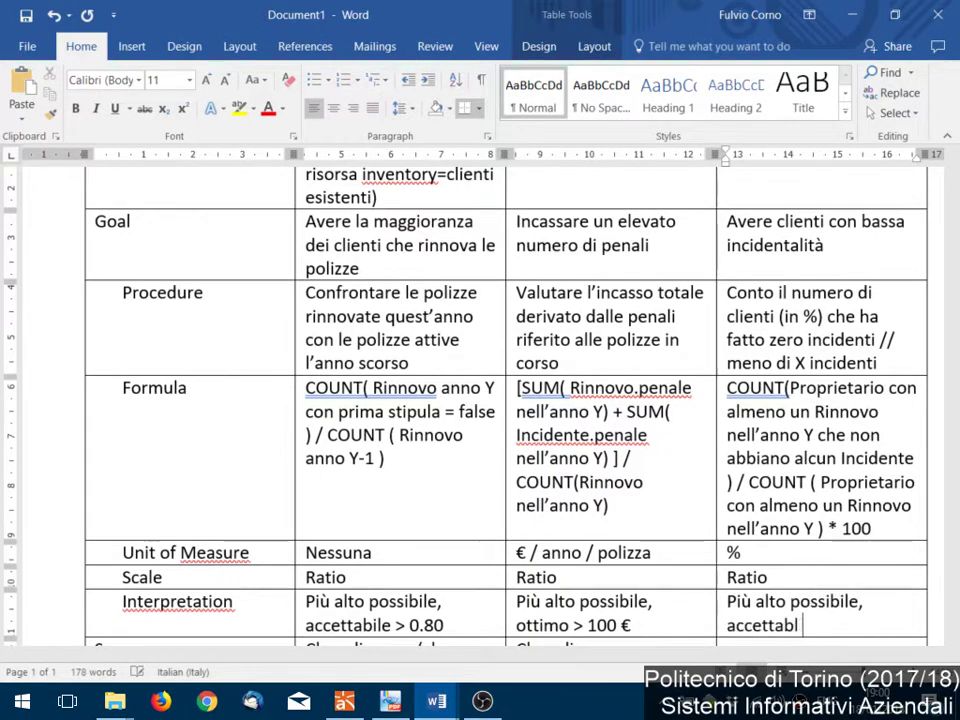
{"action": "type", "text": "le se"}
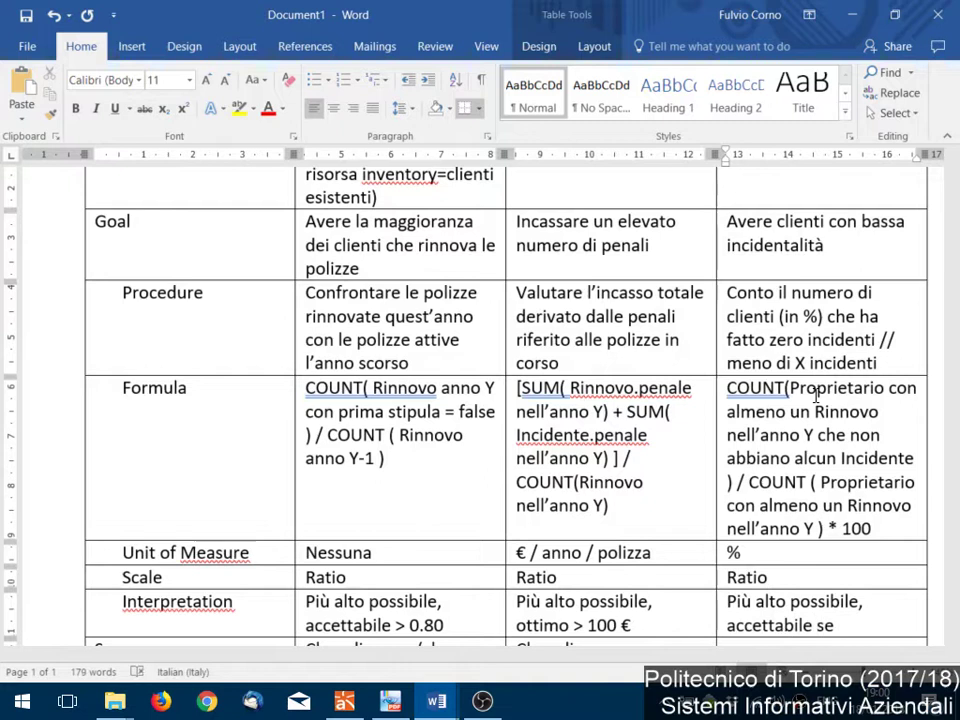
{"action": "type", "text": " >"}
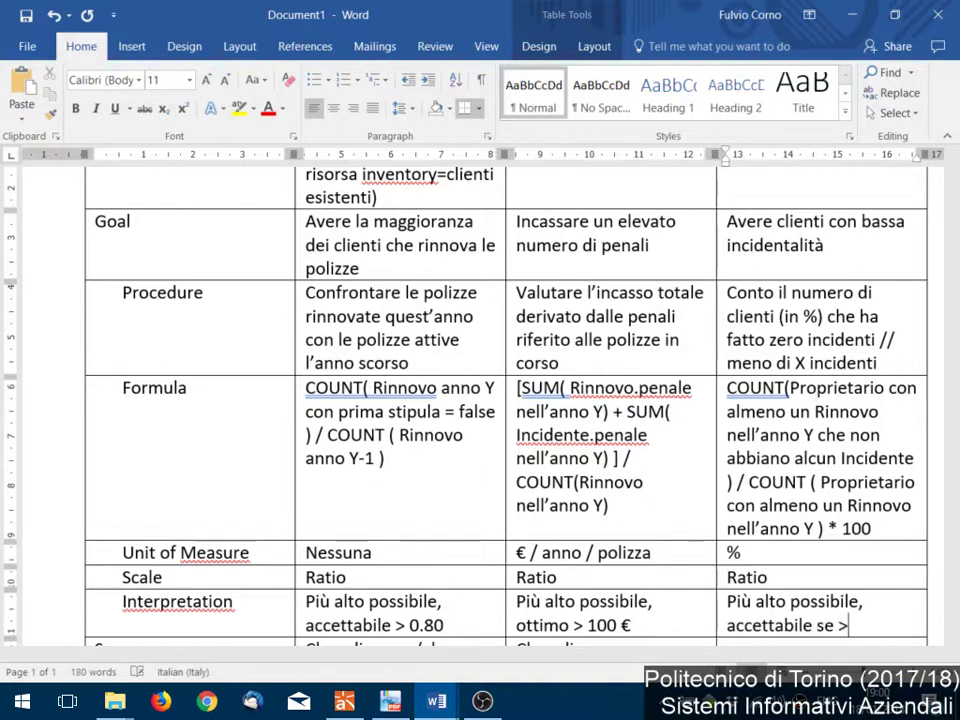
{"action": "type", "text": " 90"}
Replace "accettabile" with "ottimo" in indicator 3's Interpretation
{"action": "key", "text": "ctrl+Left"}
{"action": "key", "text": "ctrl+Left"}
{"action": "key", "text": "ctrl+Left"}
{"action": "key", "text": "ctrl+shift+Left"}
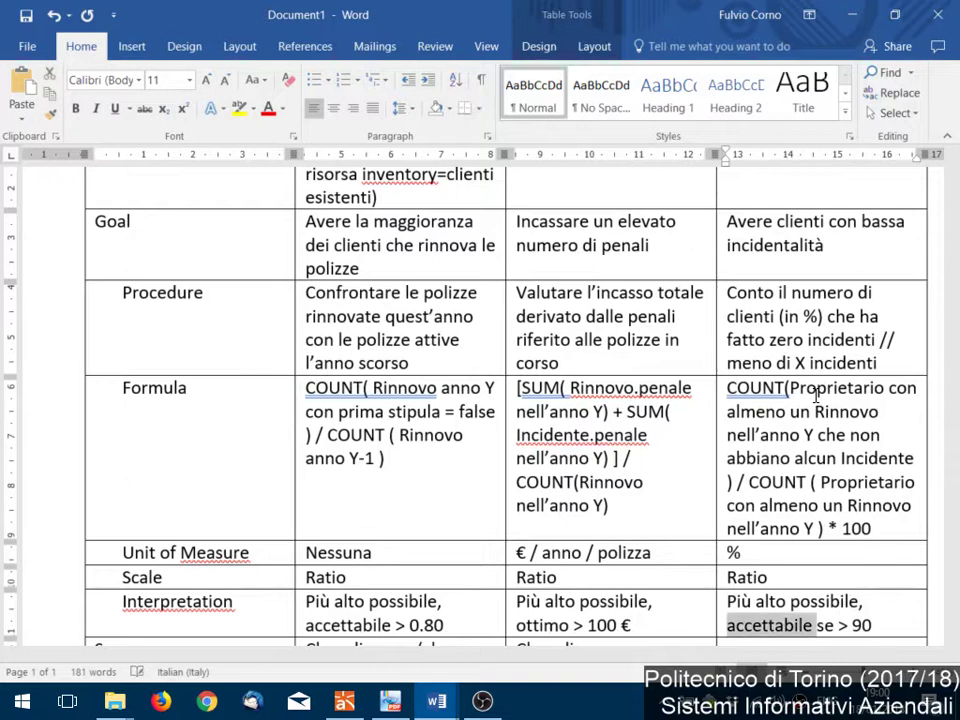
{"action": "type", "text": "ottimo"}
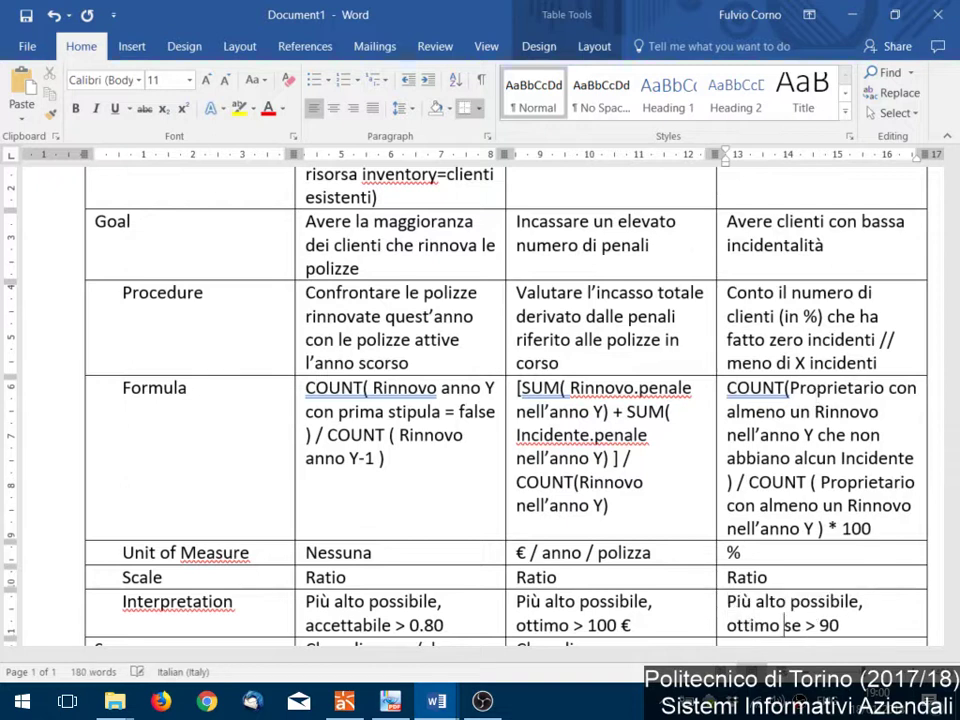
Add the line "accettabile se > 75%" to indicator 3's Interpretation and append "%" to the 90 threshold
{"action": "key", "text": "End"}
{"action": "key", "text": "Return"}
{"action": "type", "text": "accett"}
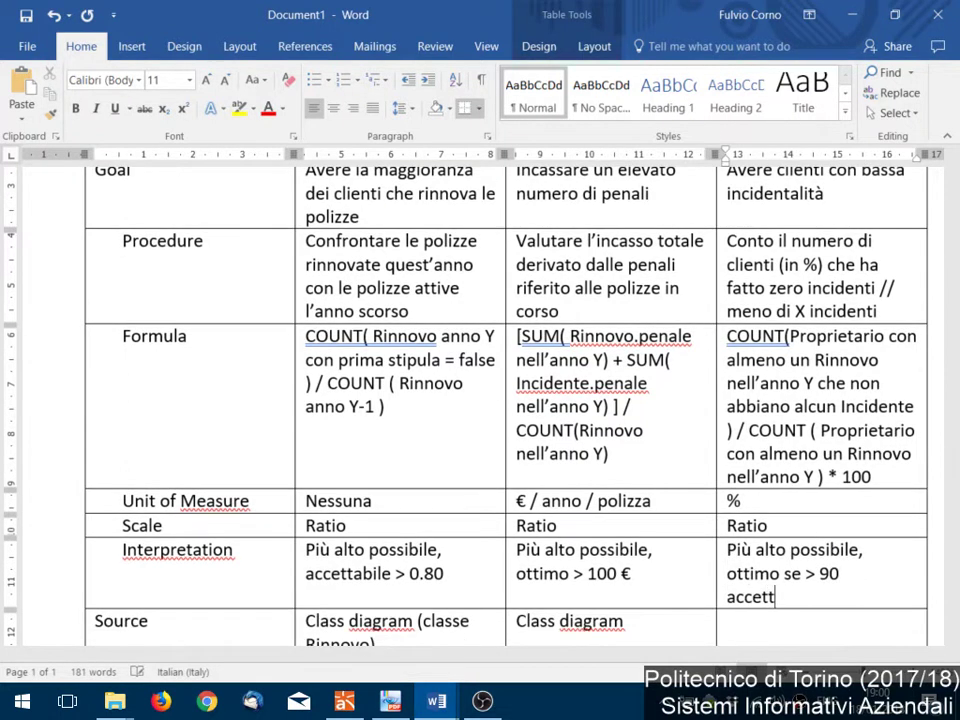
{"action": "type", "text": "abile se >"}
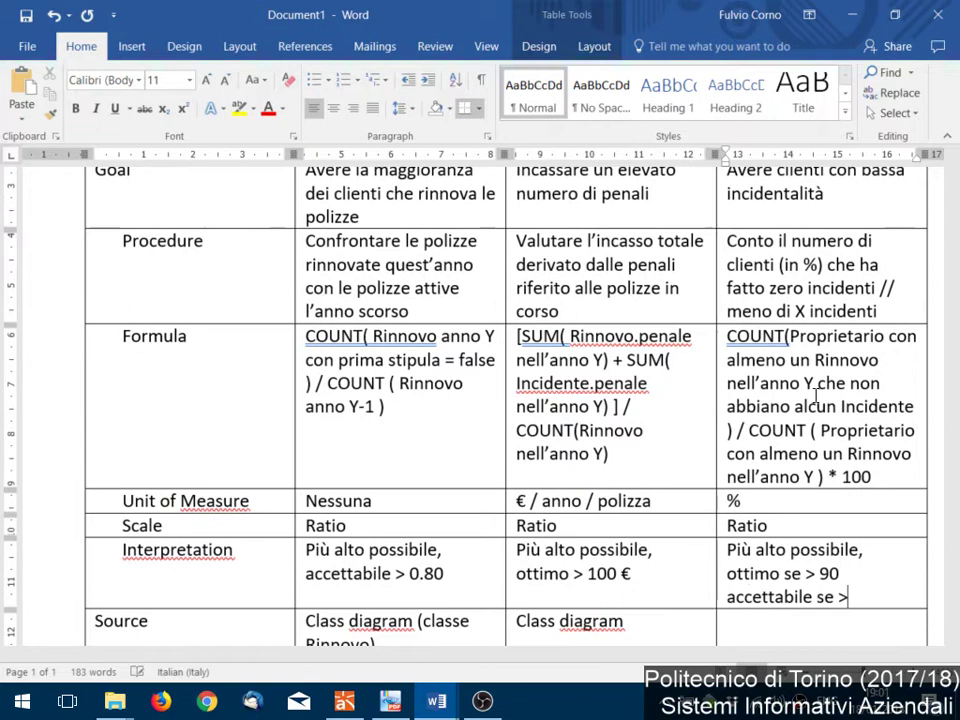
{"action": "type", "text": " 75%"}
{"action": "key", "text": "Up"}
{"action": "type", "text": "%"}
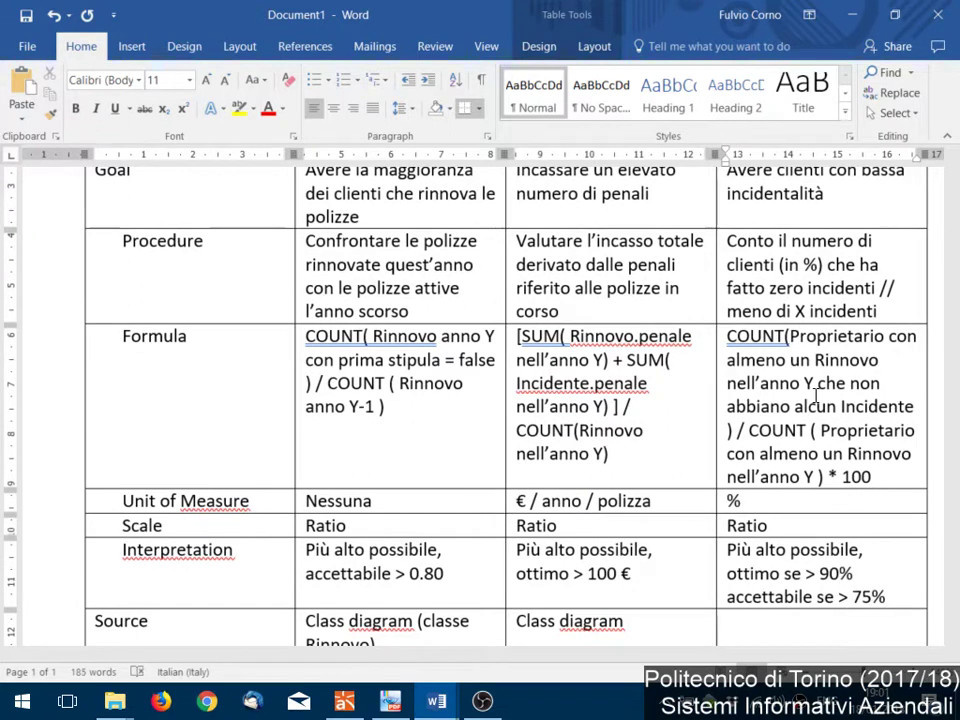
Enter "Class diagram" as the Source of indicator 3
{"action": "key", "text": "Down"}
{"action": "key", "text": "Down"}
{"action": "type", "text": "Class diag"}
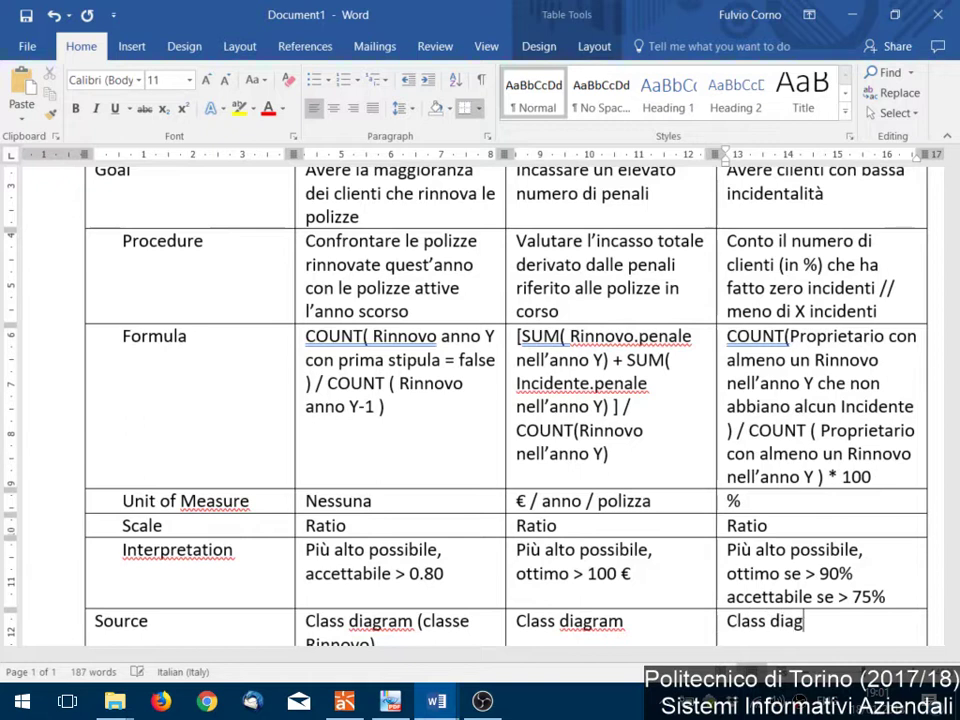
{"action": "type", "text": "ram"}
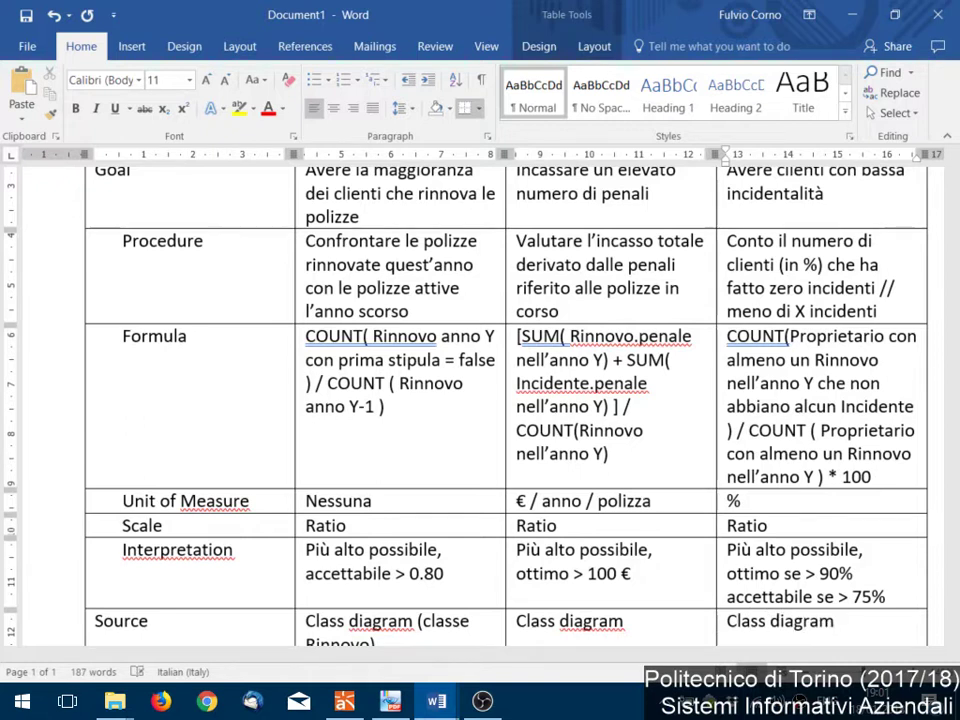